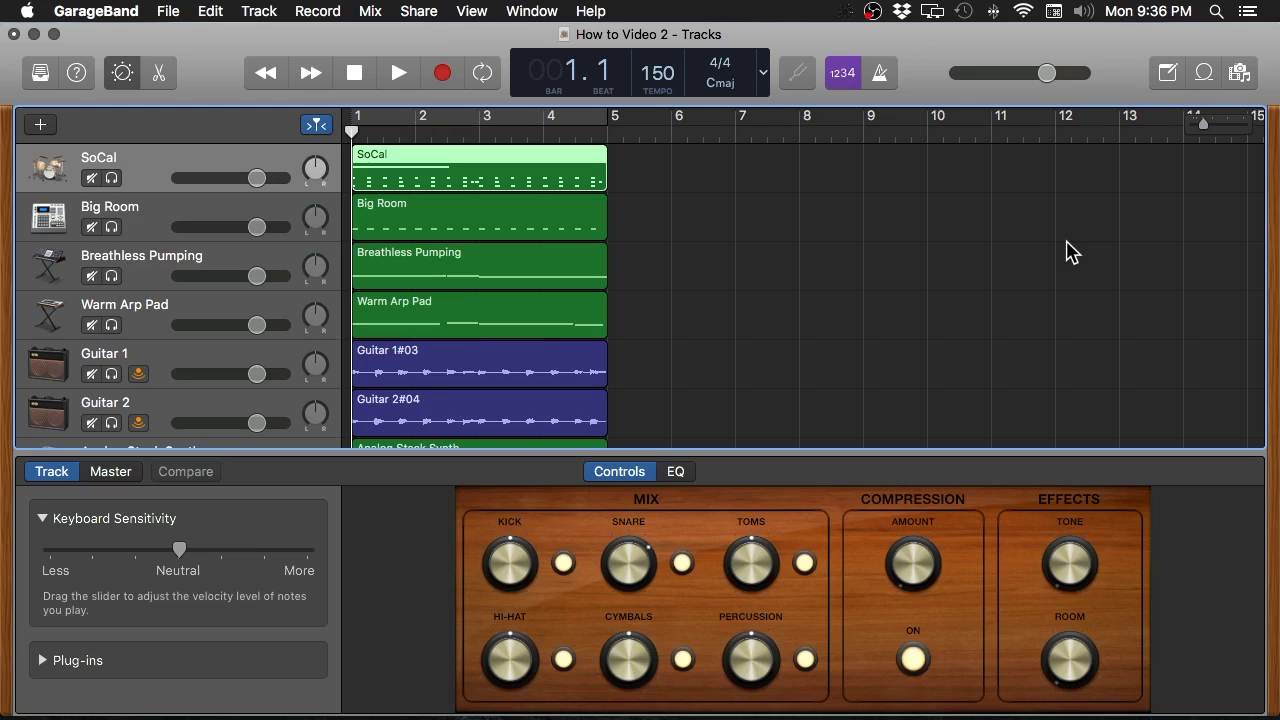
Play the loop briefly, stop it, and scroll down to reveal the Analog Stack Synth track.
key(space)
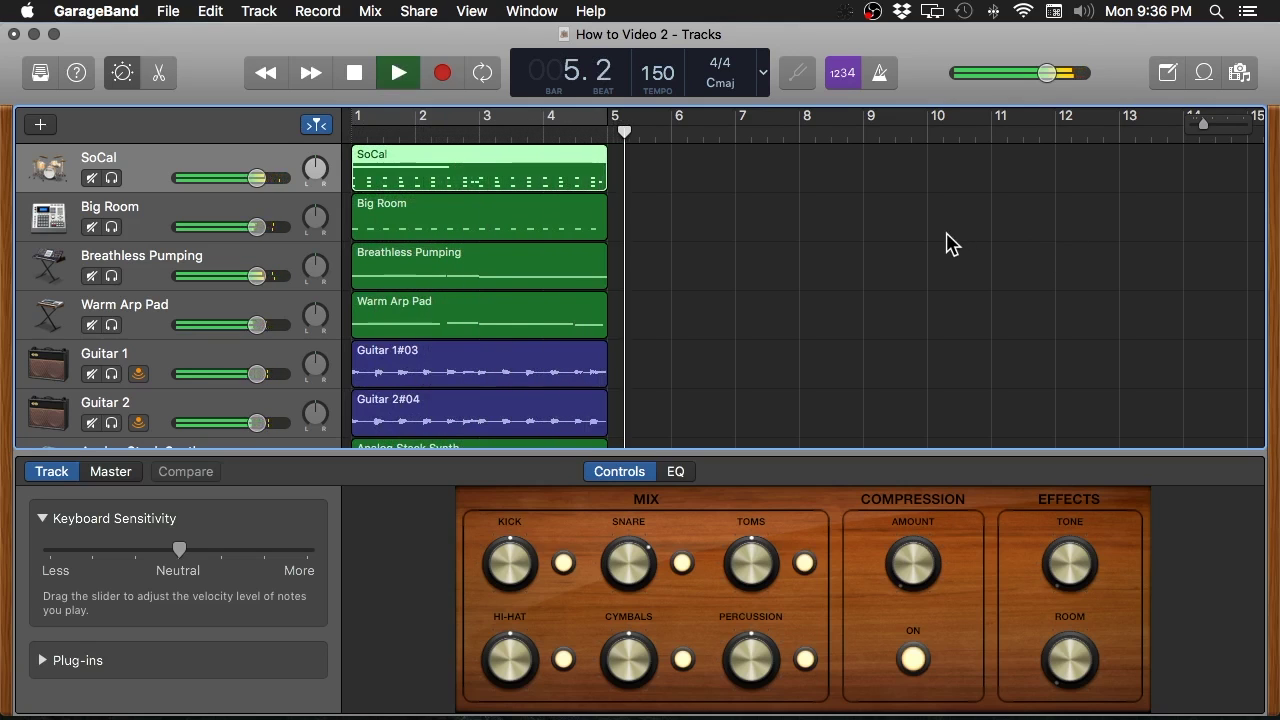
key(space)
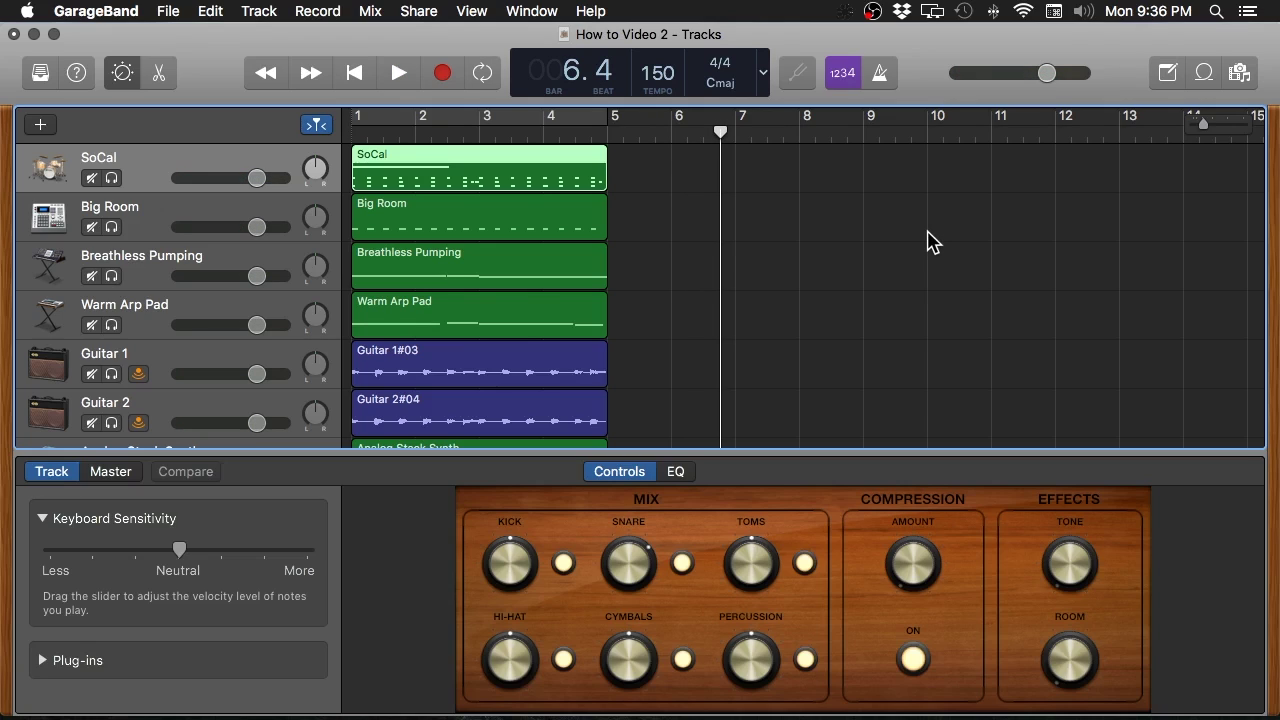
scroll(228, 210, up, 1)
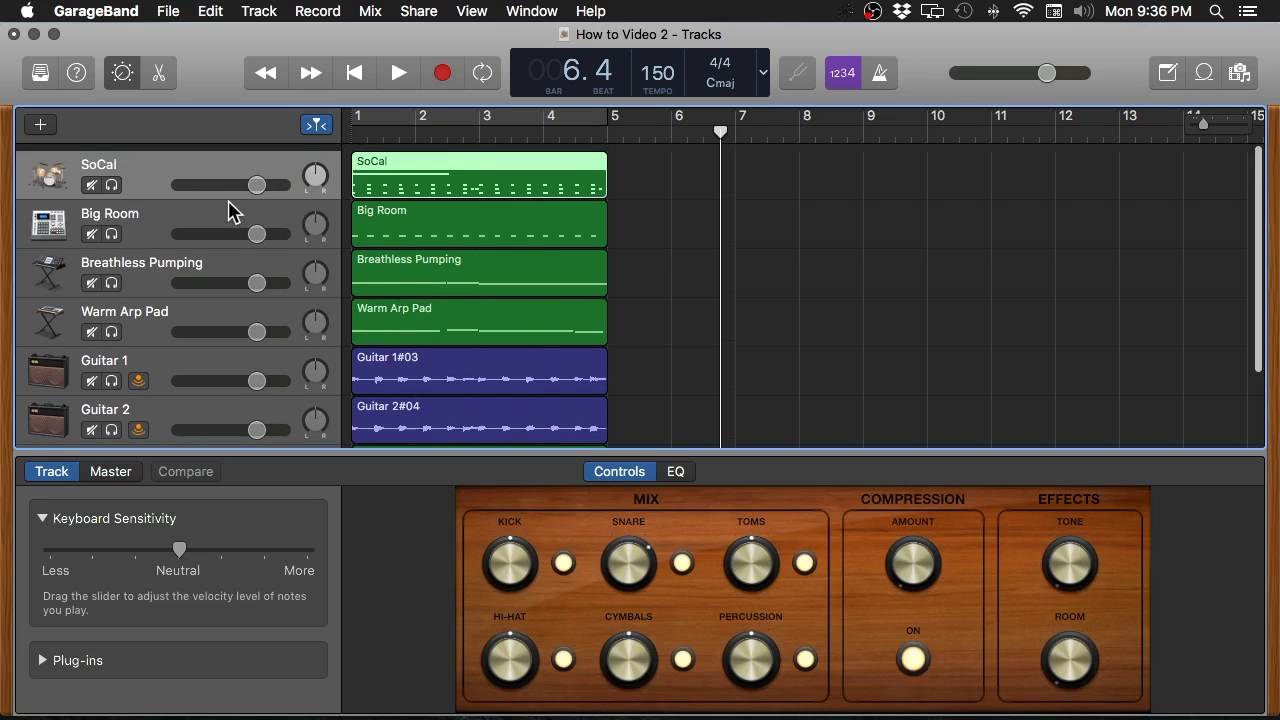
scroll(228, 210, down, 1)
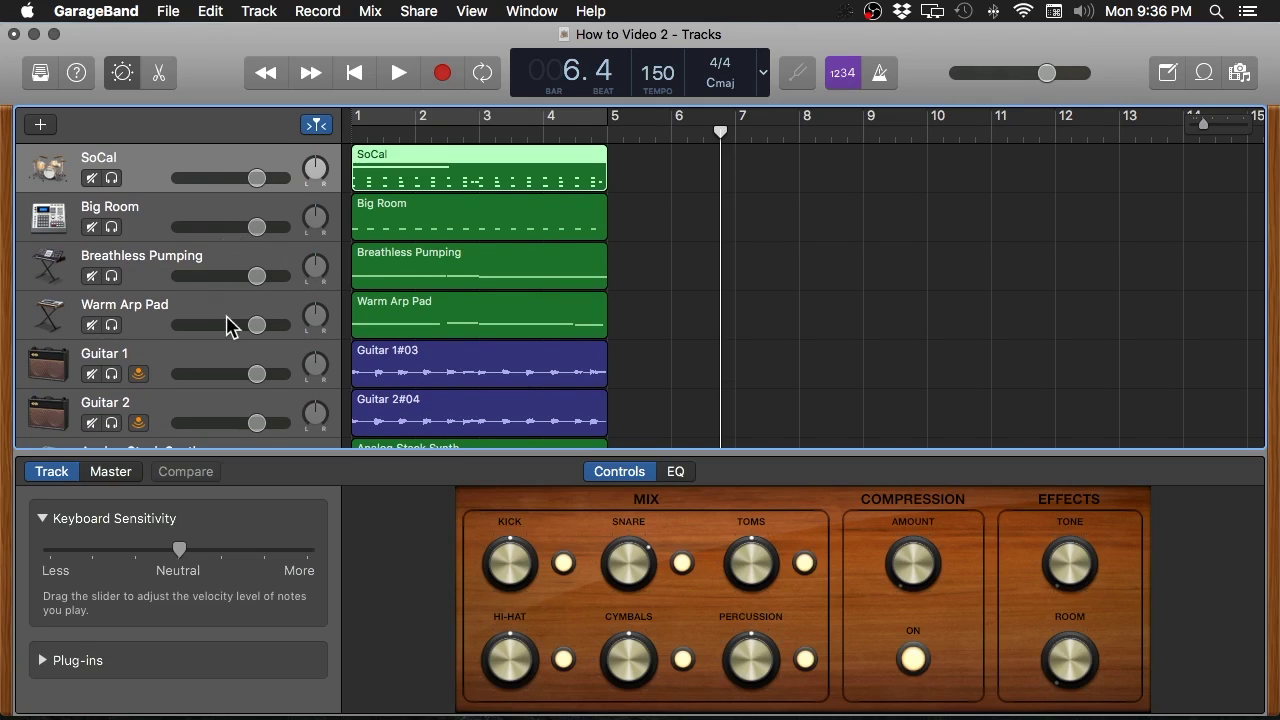
scroll(238, 308, down, 5)
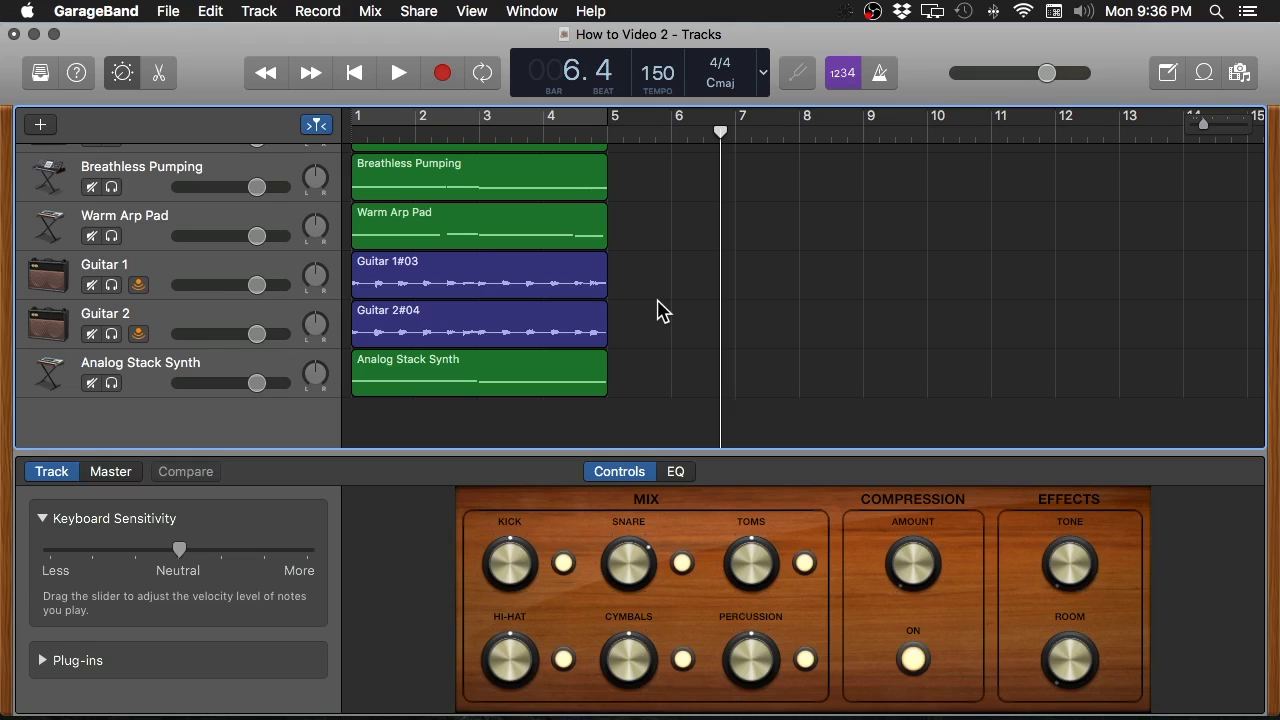
Select the Analog Stack Synth region and turn on Cycle over the four-bar section.
click(425, 370)
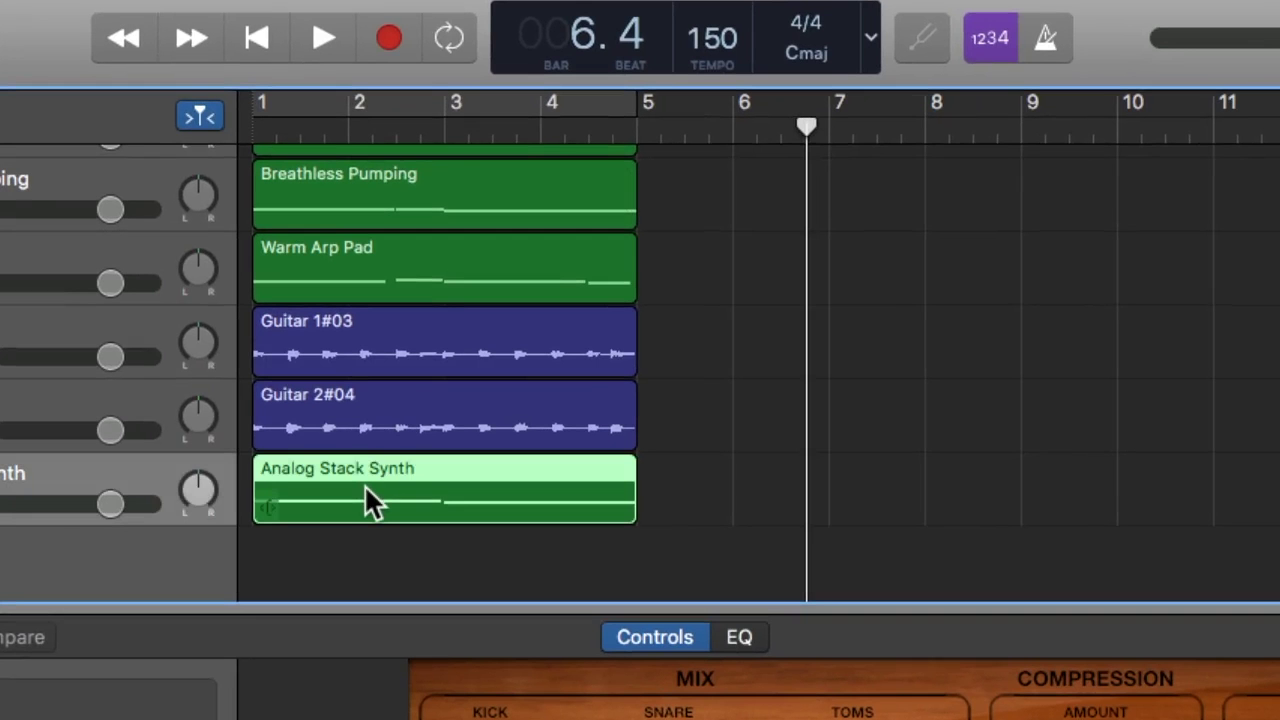
click(363, 104)
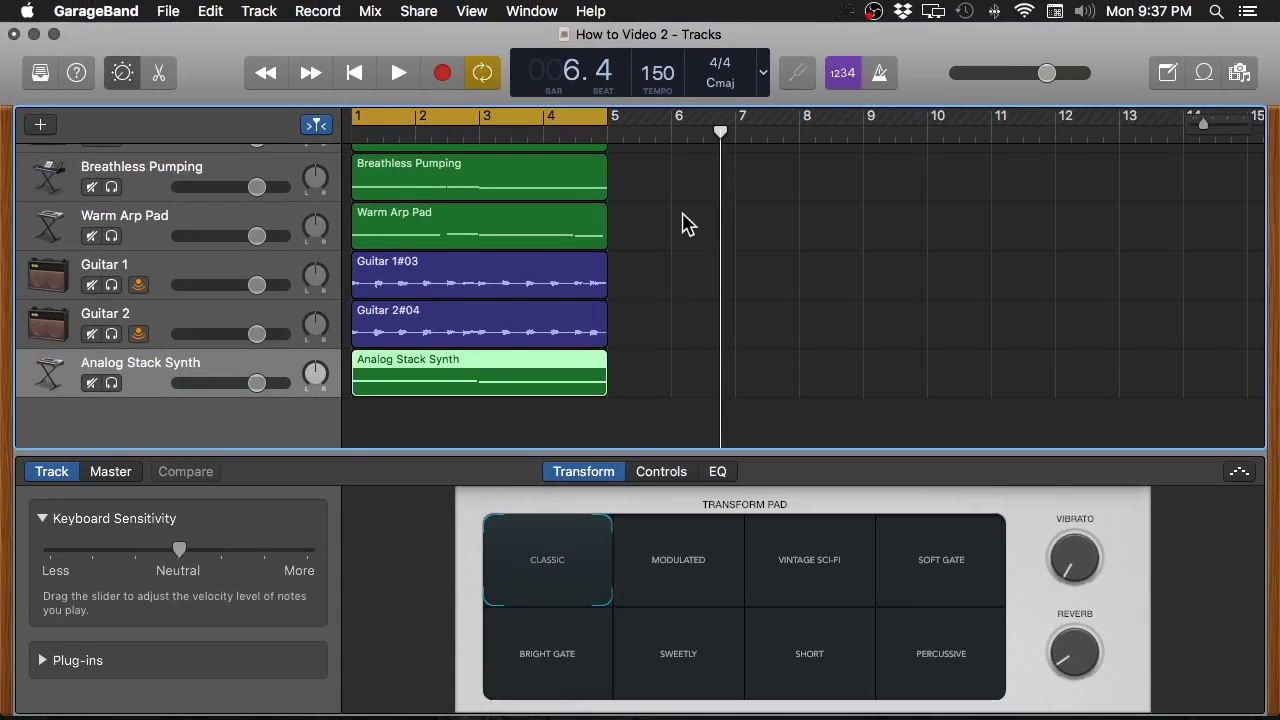
scroll(688, 224, up, 3)
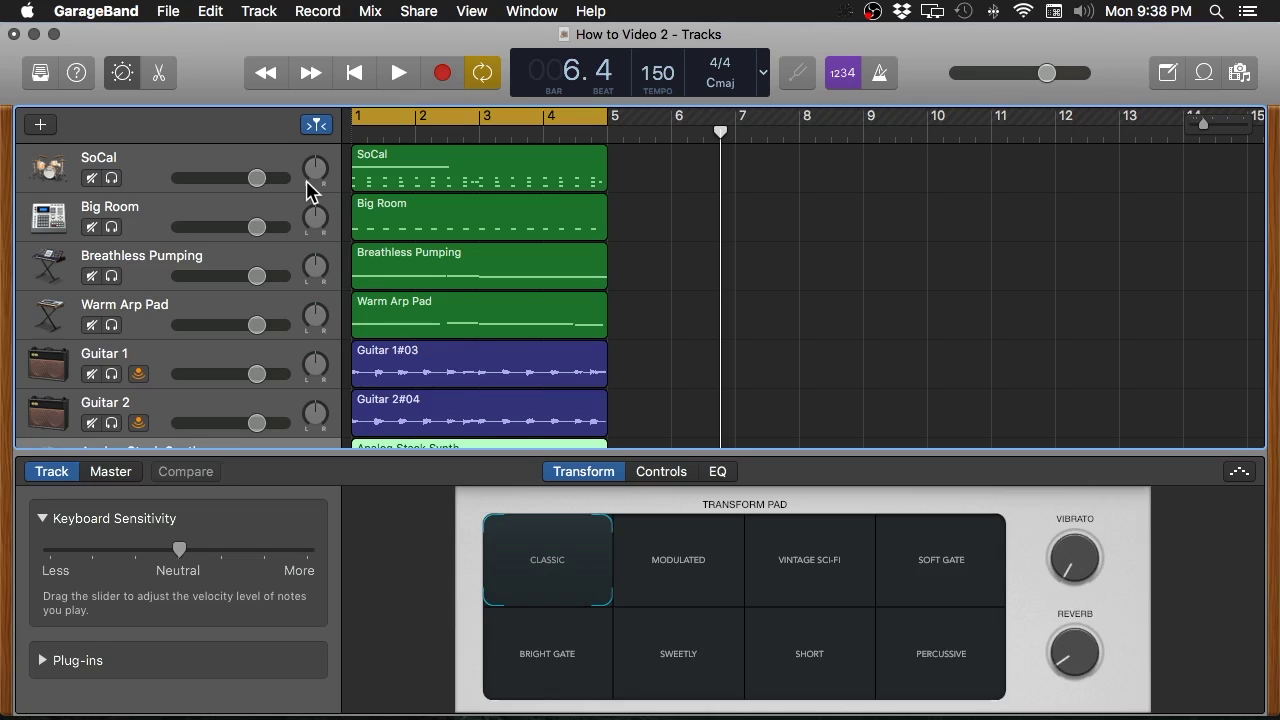
Play from the start; lower Big Room to -1.3 dB and Breathless Pumping to -1.8 dB; raise SoCal slightly.
key(Return)
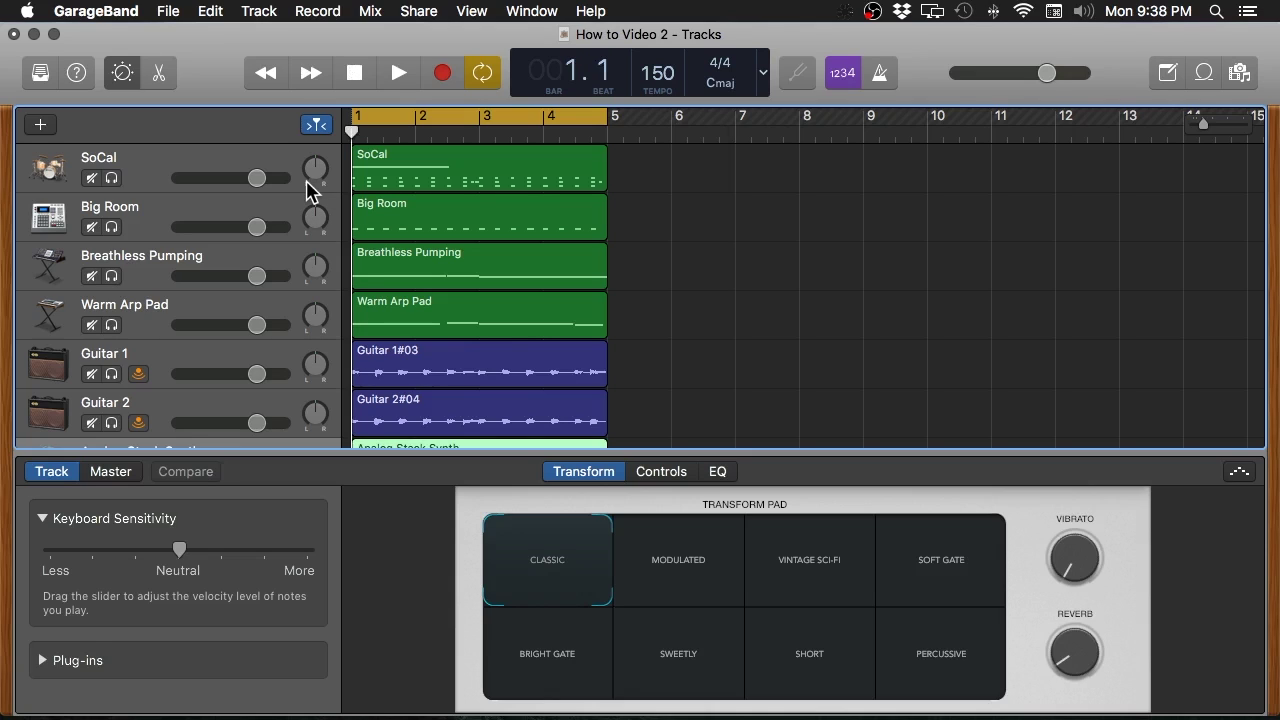
key(space)
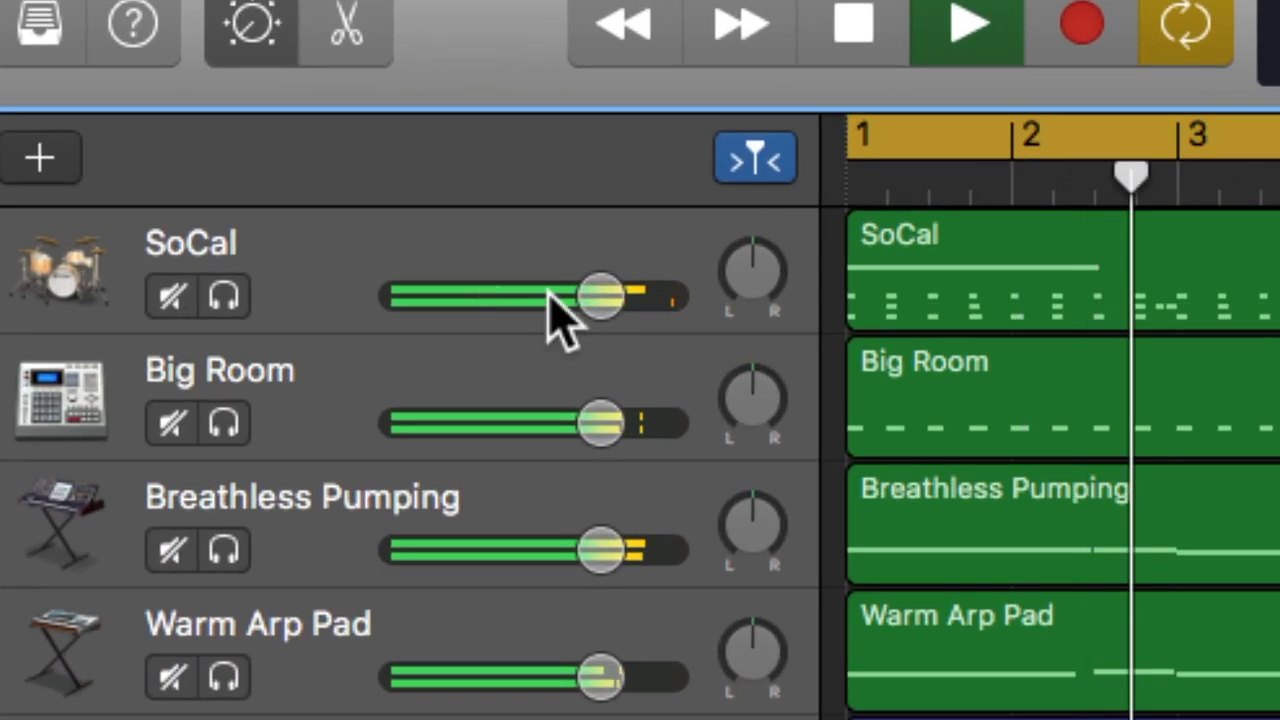
drag(590, 420, 582, 422)
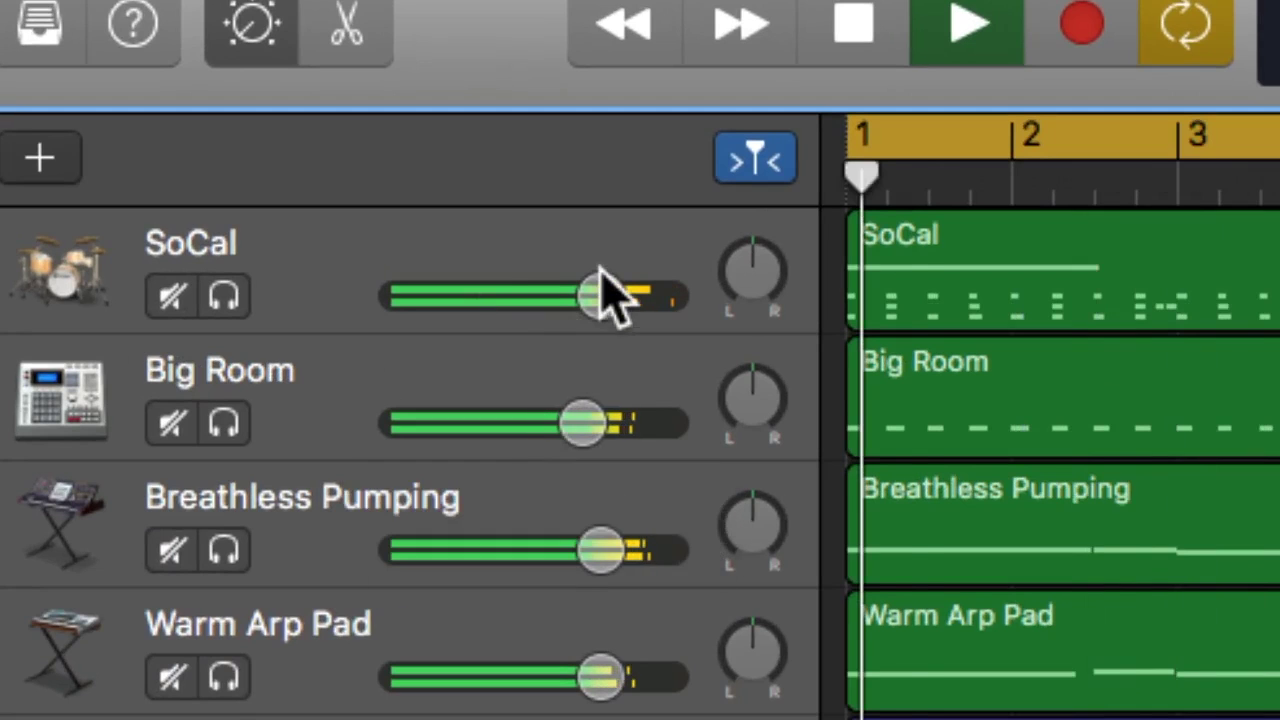
drag(610, 294, 615, 294)
drag(606, 550, 588, 550)
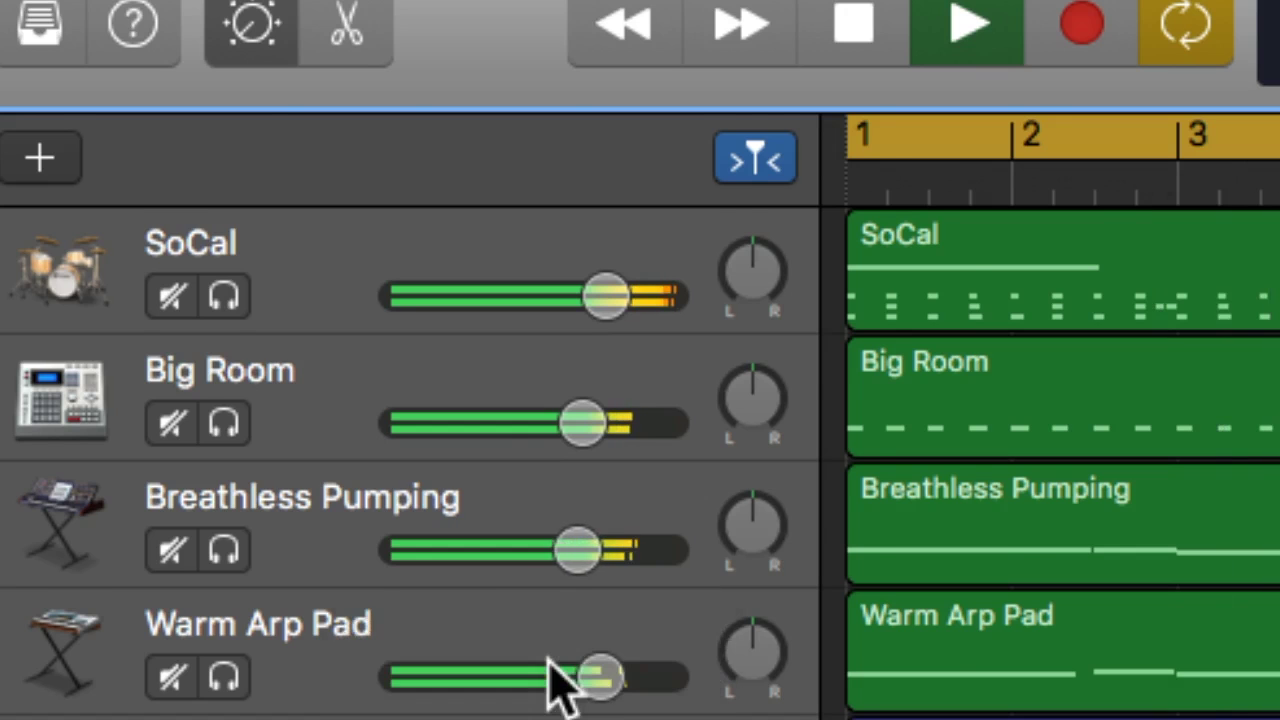
Pan Guitar 1 left to -64 and Guitar 2 right to +63.
scroll(557, 686, down, 4)
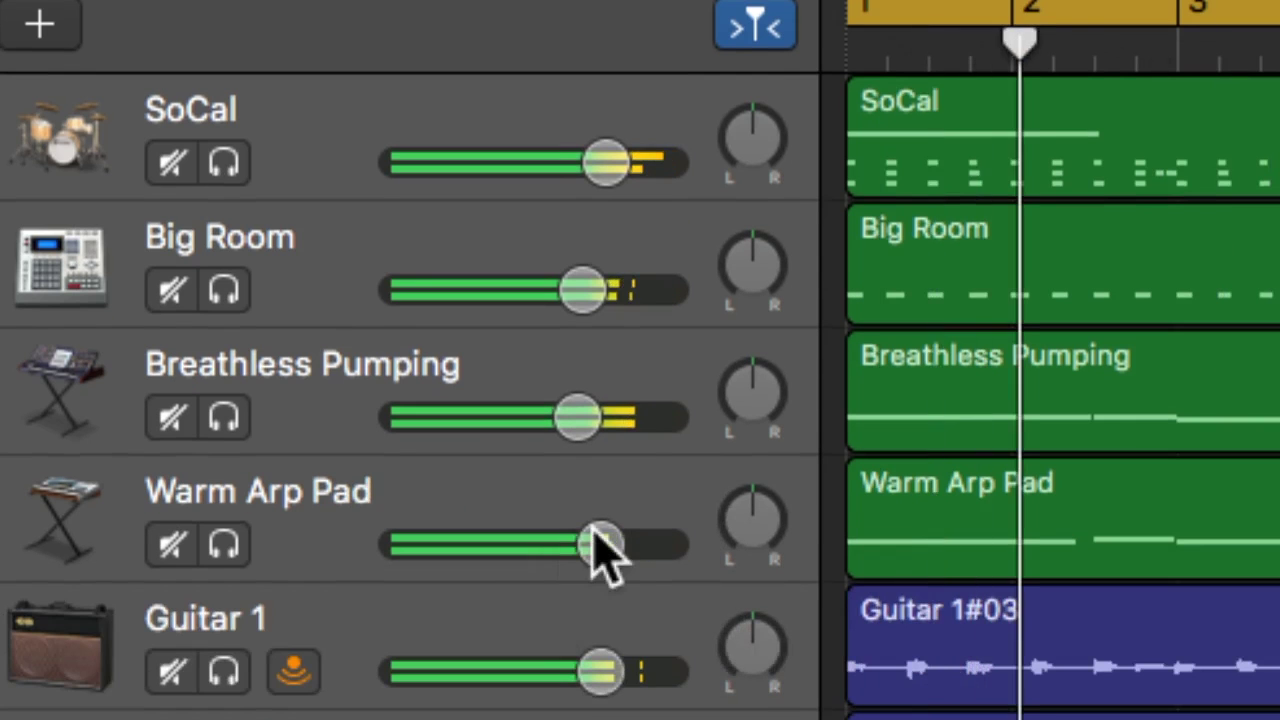
scroll(572, 705, down, 3)
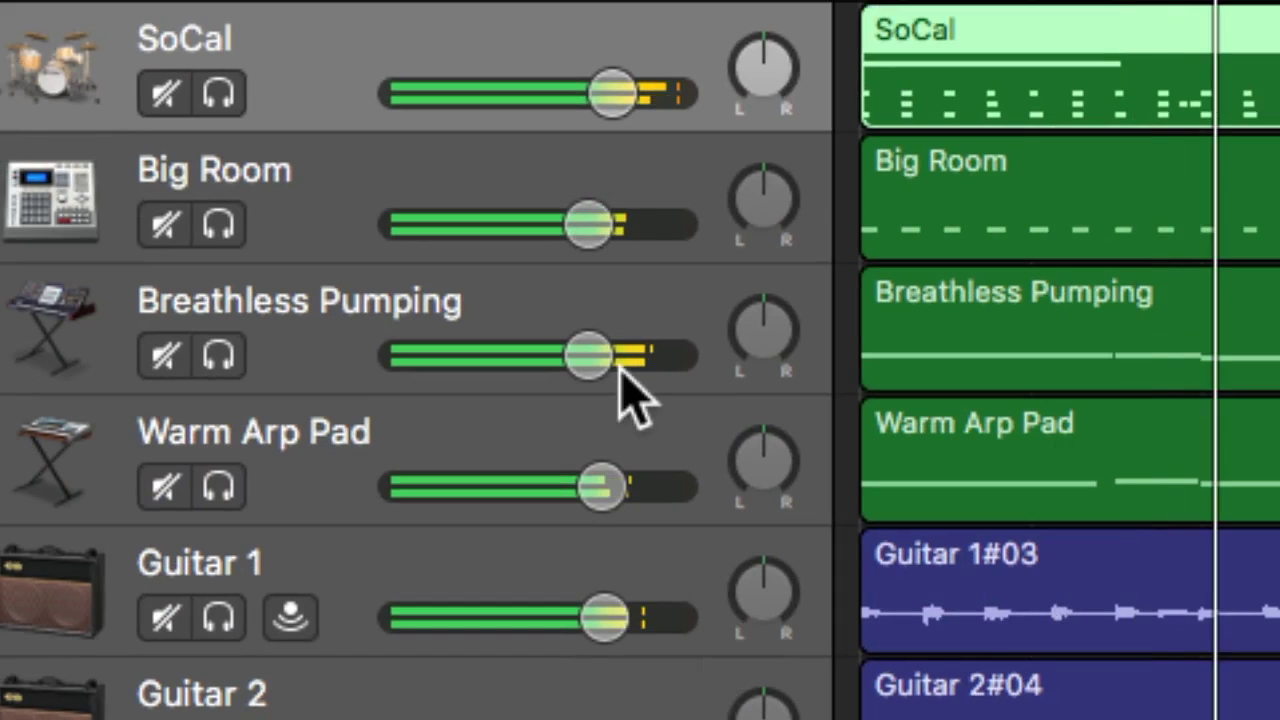
drag(771, 600, 771, 664)
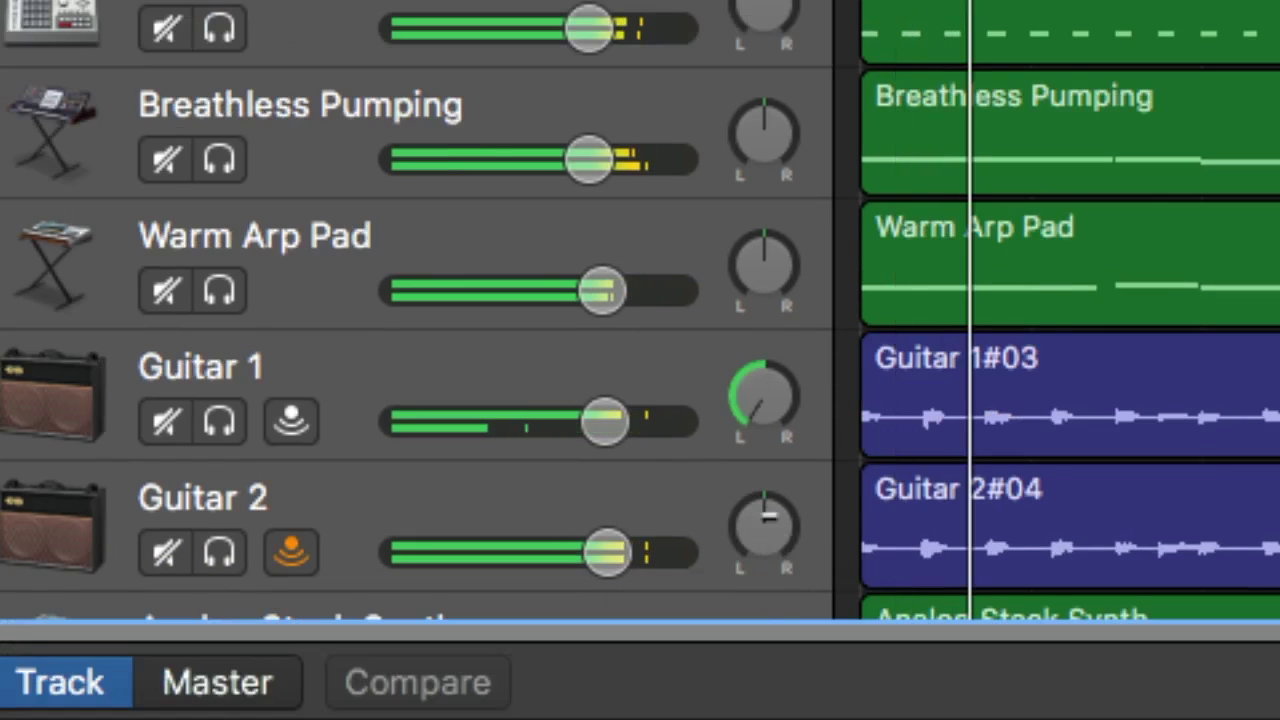
drag(777, 523, 777, 480)
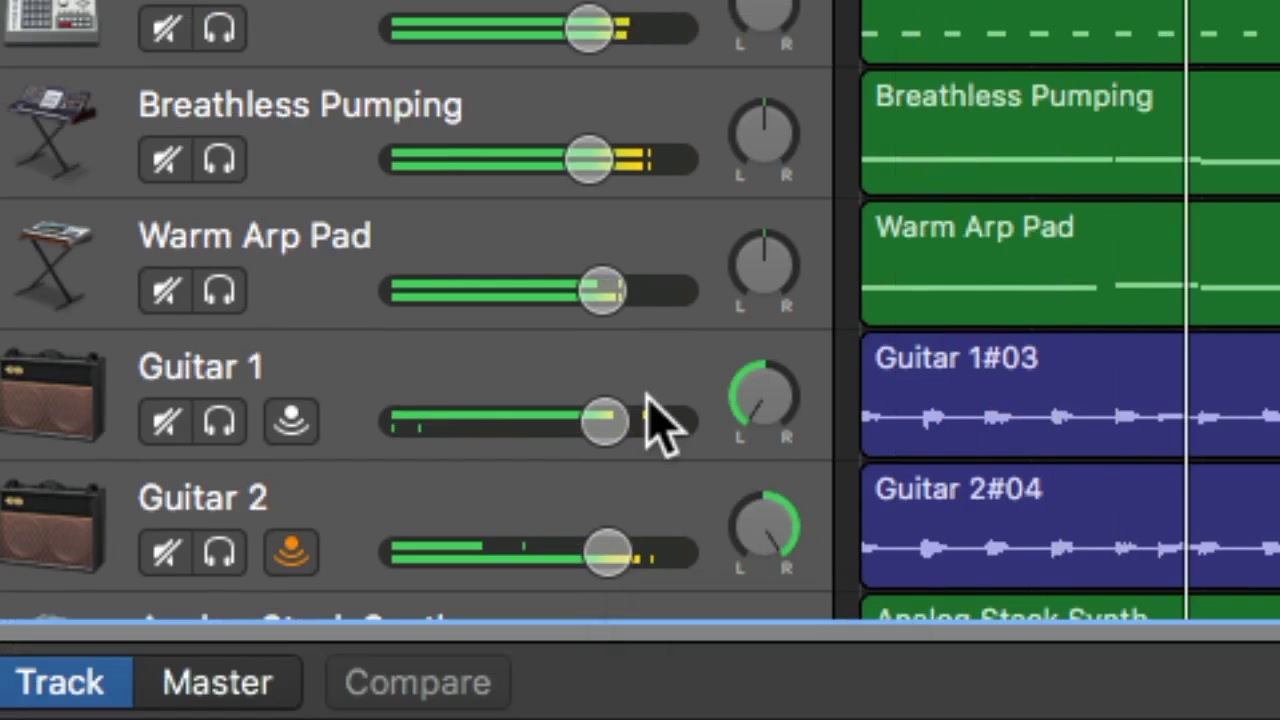
Raise Analog Stack Synth to +2.8 dB and lower Warm Arp Pad to -1.2 dB.
scroll(645, 420, down, 4)
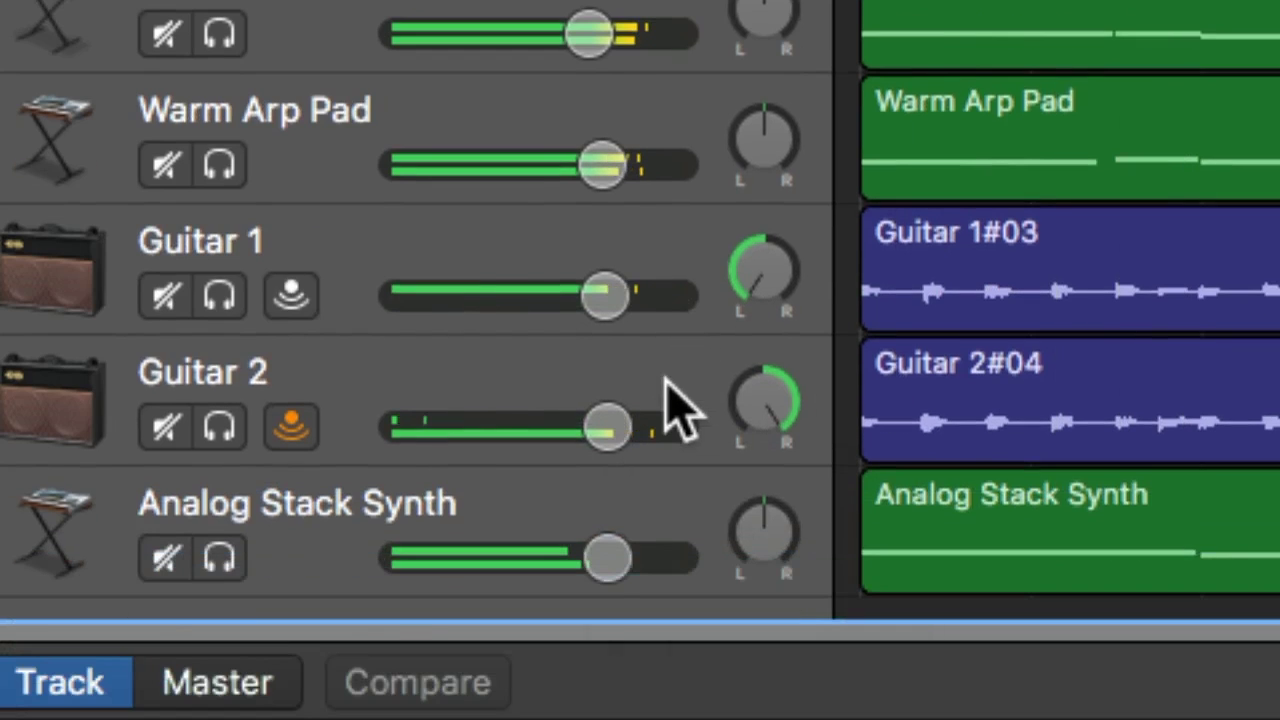
drag(606, 558, 650, 557)
click(643, 557)
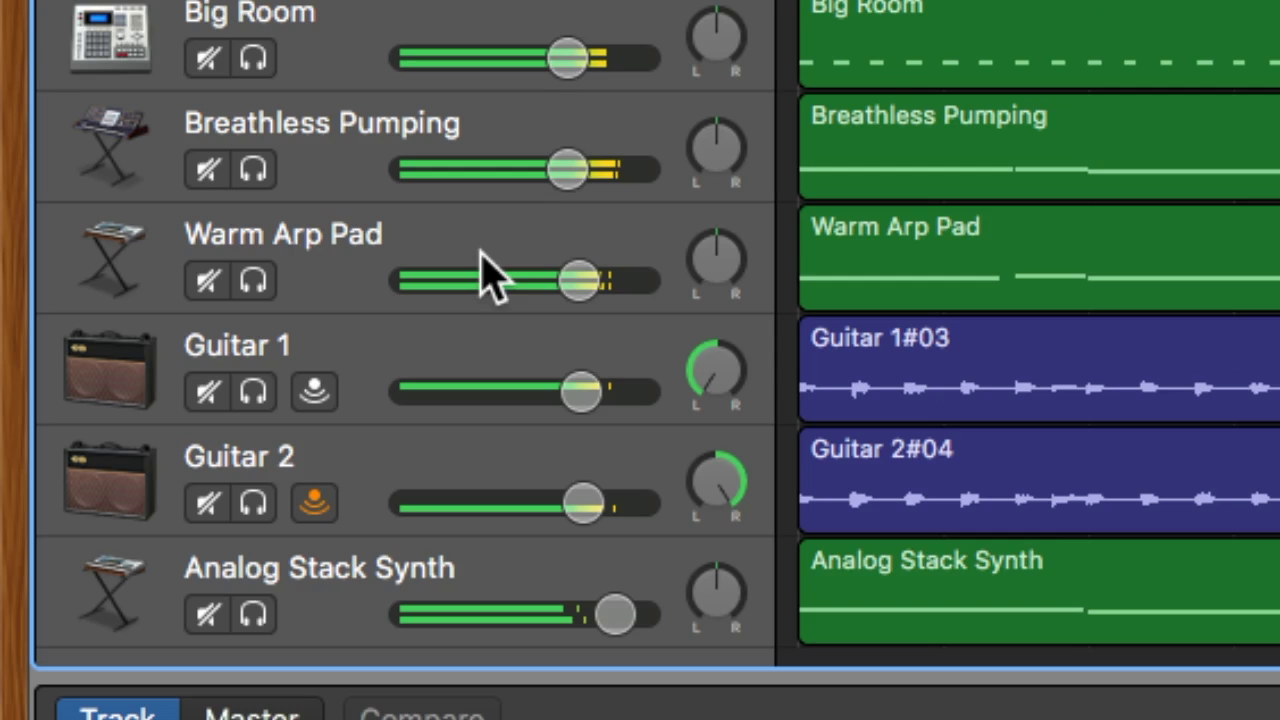
drag(580, 285, 563, 294)
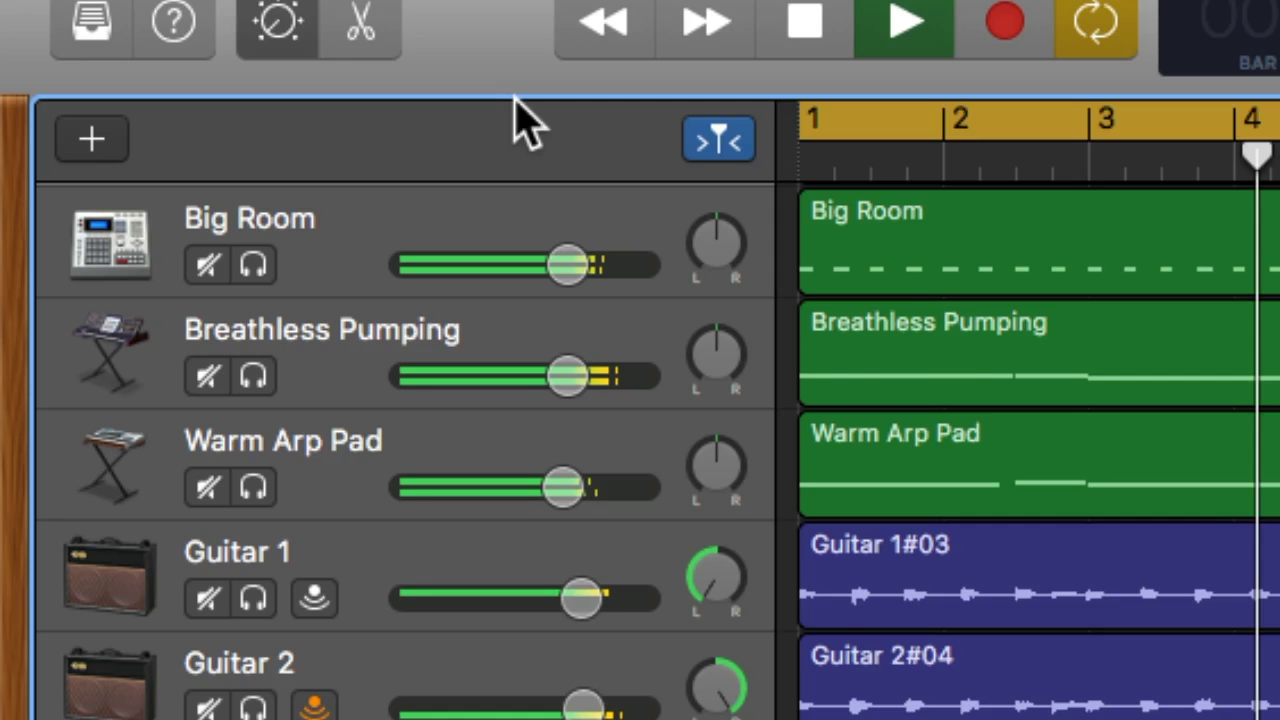
Set SoCal drums to +1.4 dB and Big Room to -2.9 dB, then stop playback.
scroll(506, 326, up, 2)
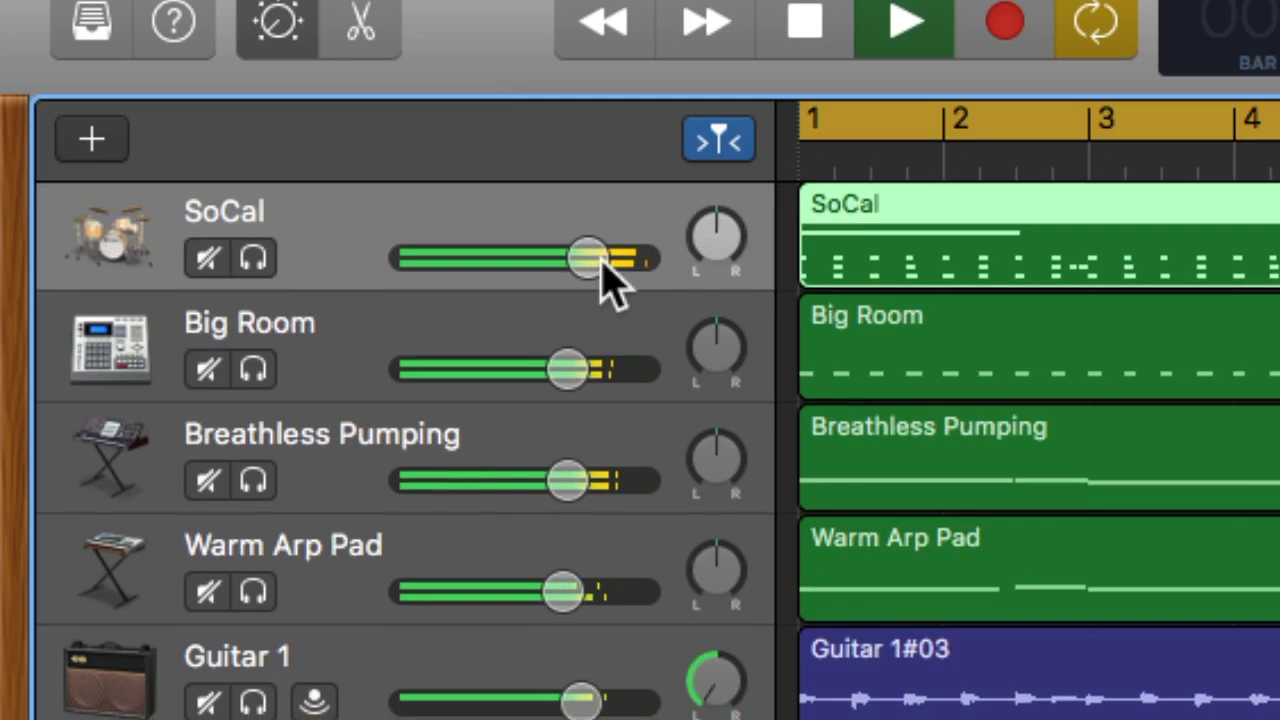
drag(581, 246, 591, 246)
drag(568, 358, 554, 370)
drag(596, 258, 602, 258)
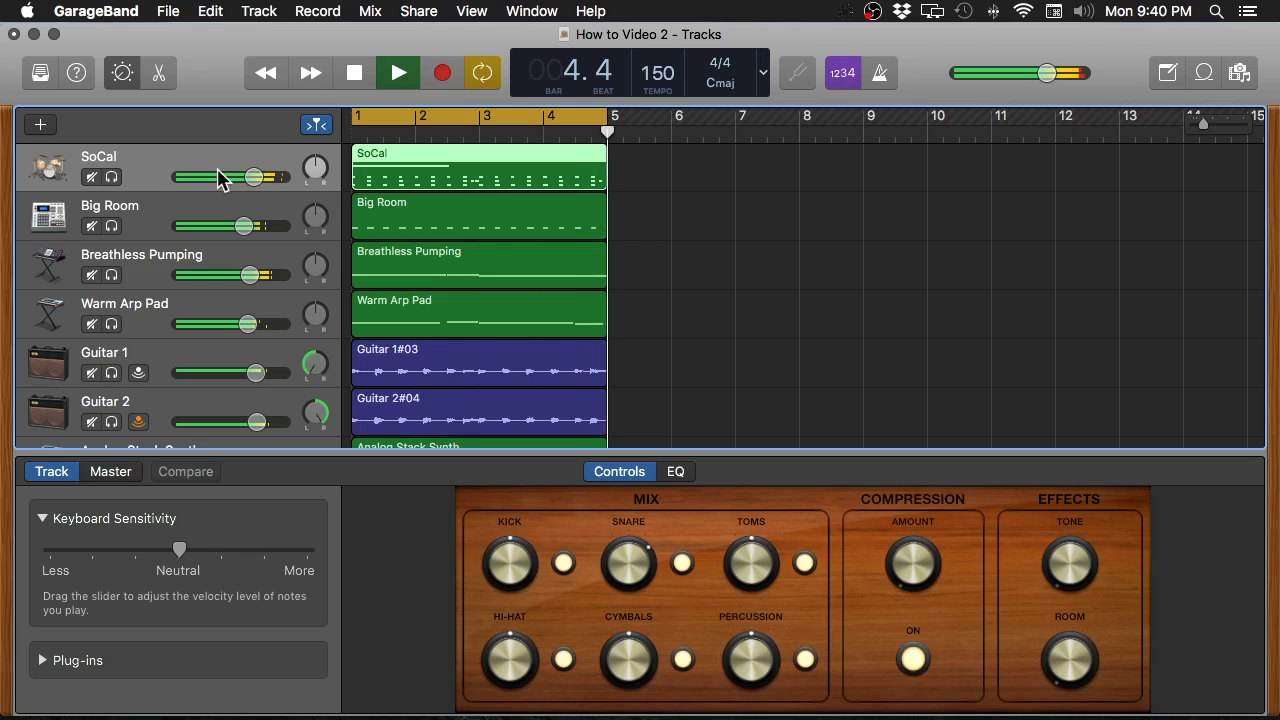
key(space)
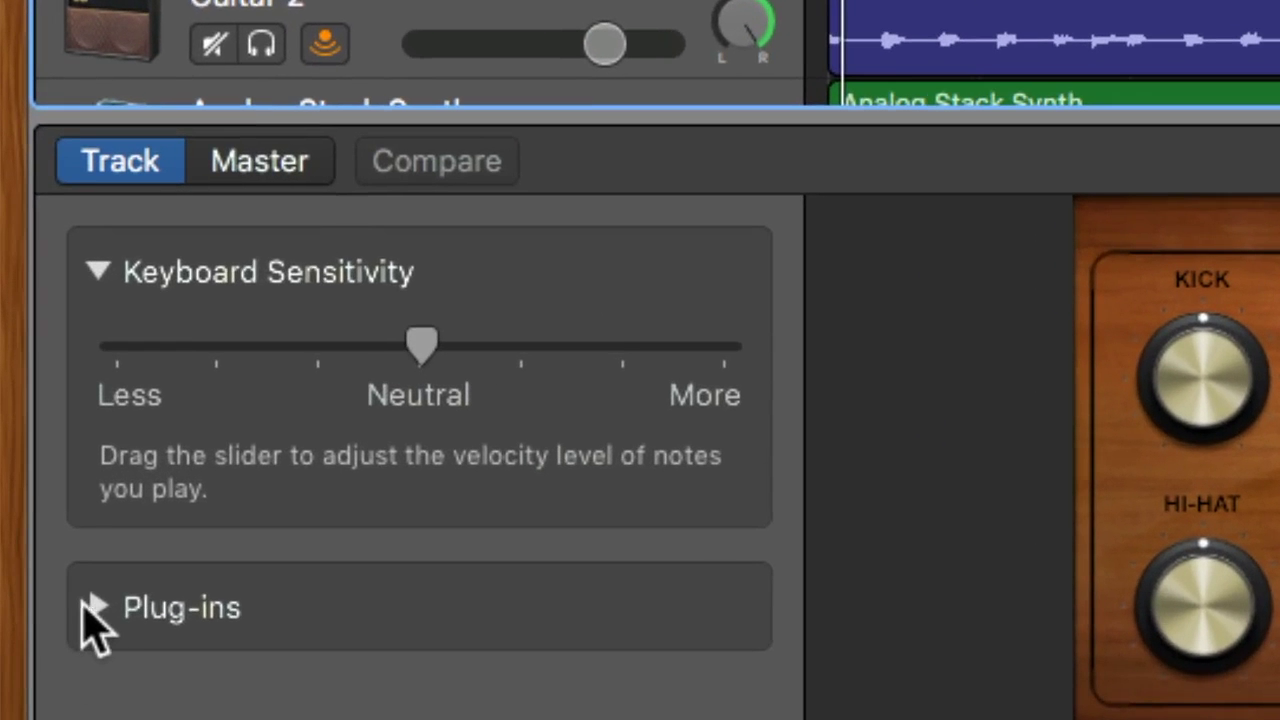
Expand the SoCal track's Plug-ins and open its Channel EQ window, shifting it right.
click(90, 605)
scroll(194, 551, down, 5)
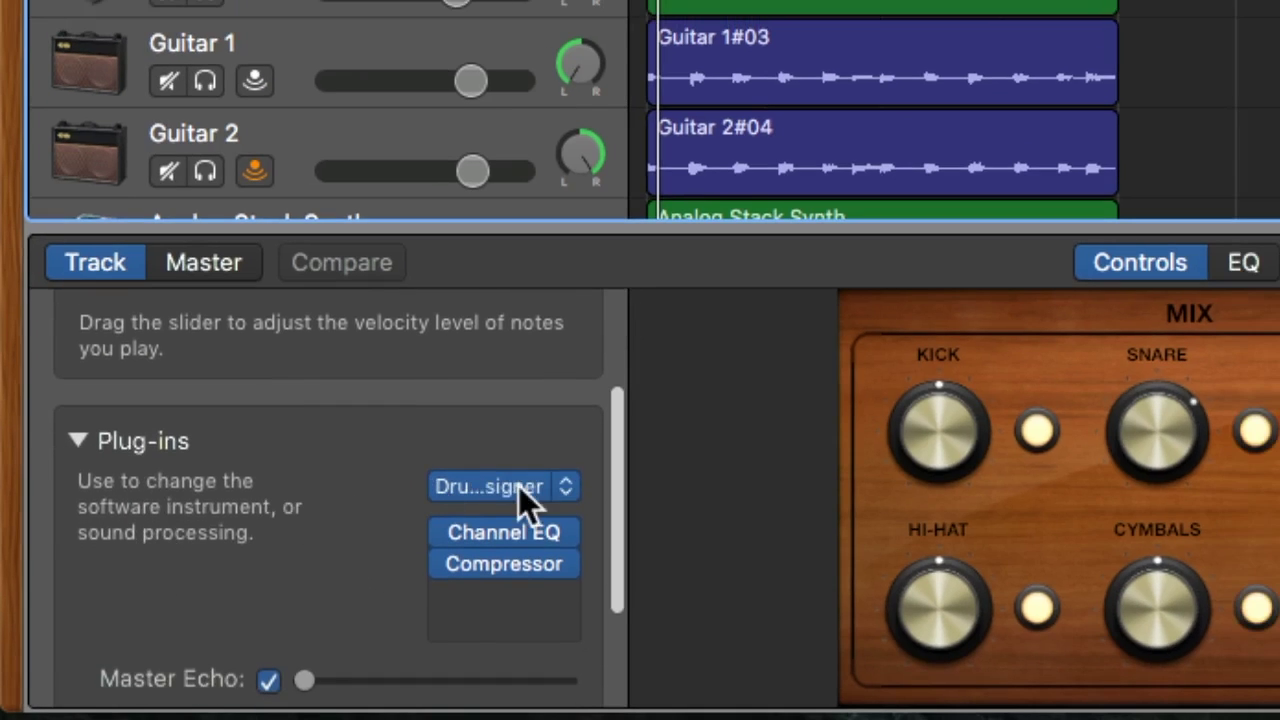
mouse_move(509, 543)
mouse_down()
mouse_move(517, 510)
mouse_move(509, 528)
mouse_up()
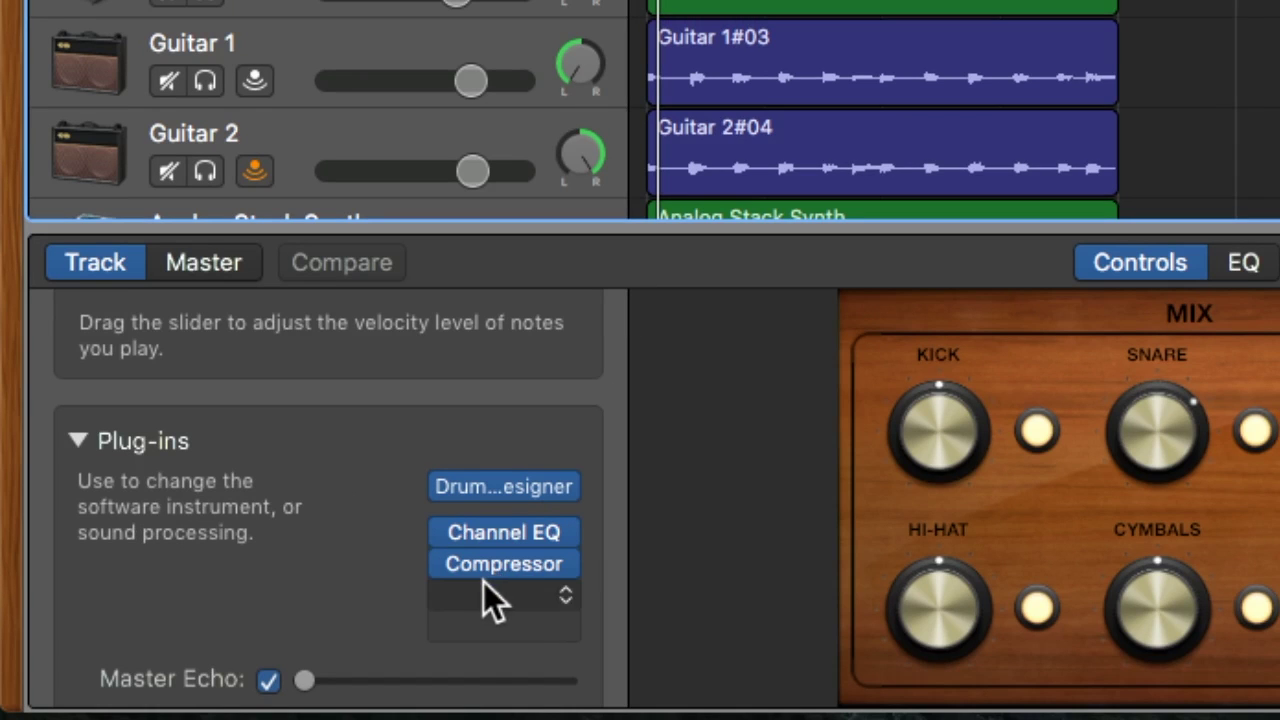
click(495, 530)
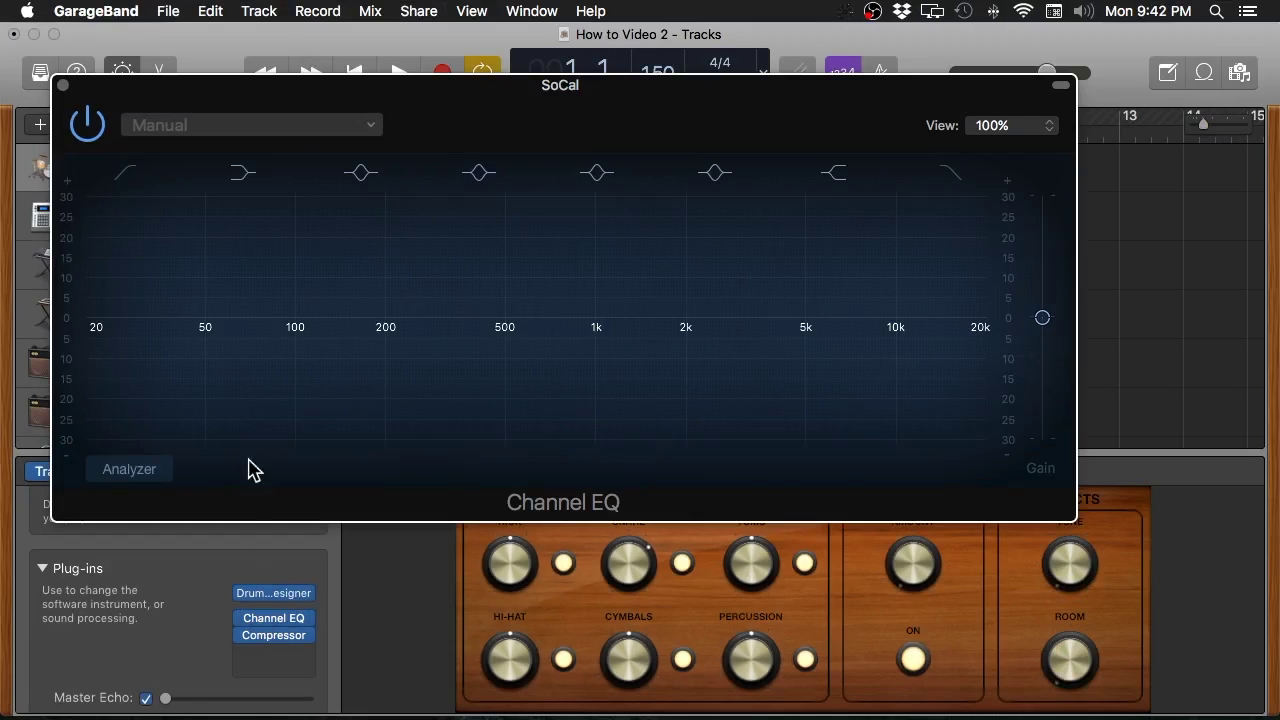
drag(285, 117, 345, 108)
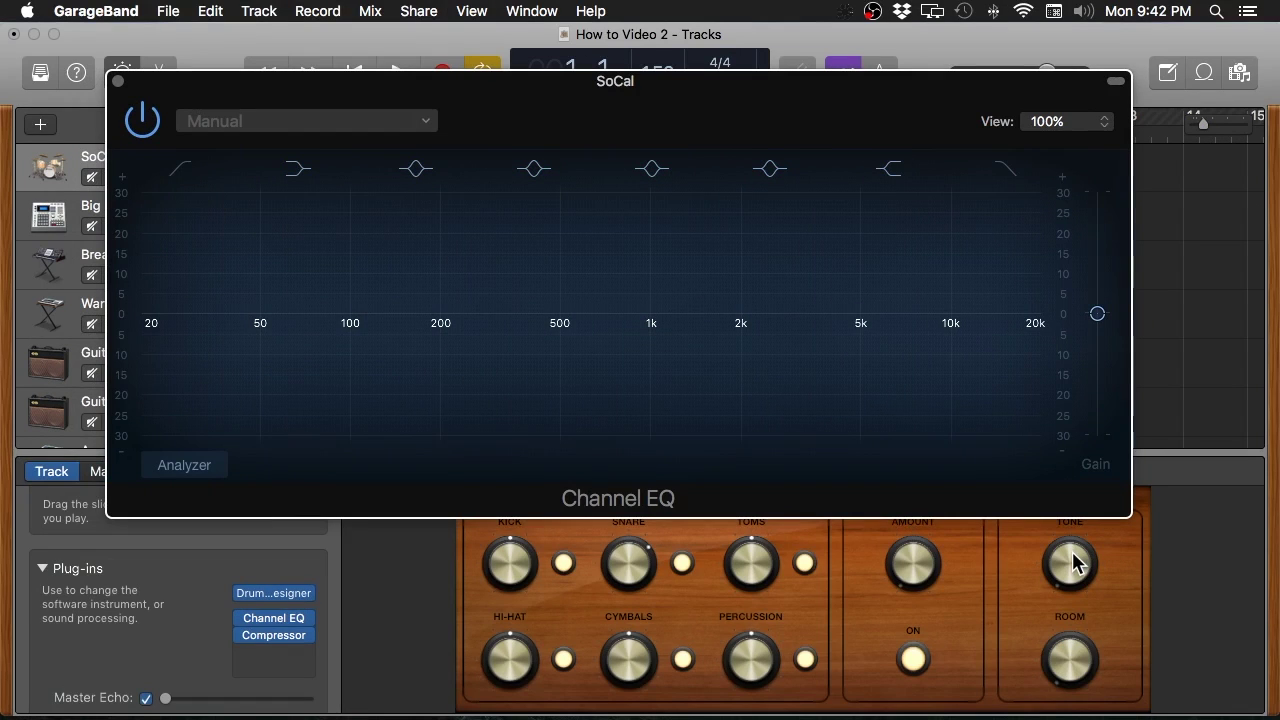
Audition the loop with the SoCal EQ's 13 dB cut at 134 Hz, then close the EQ.
key(space)
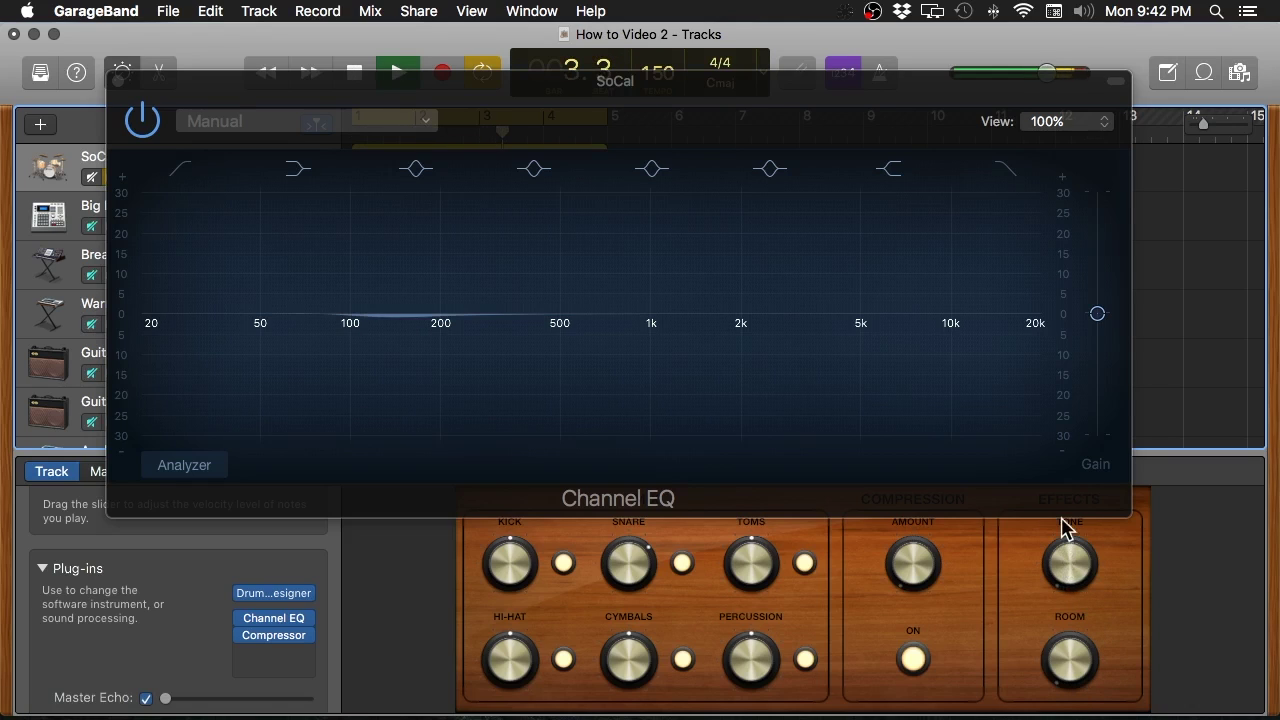
mouse_move(1068, 437)
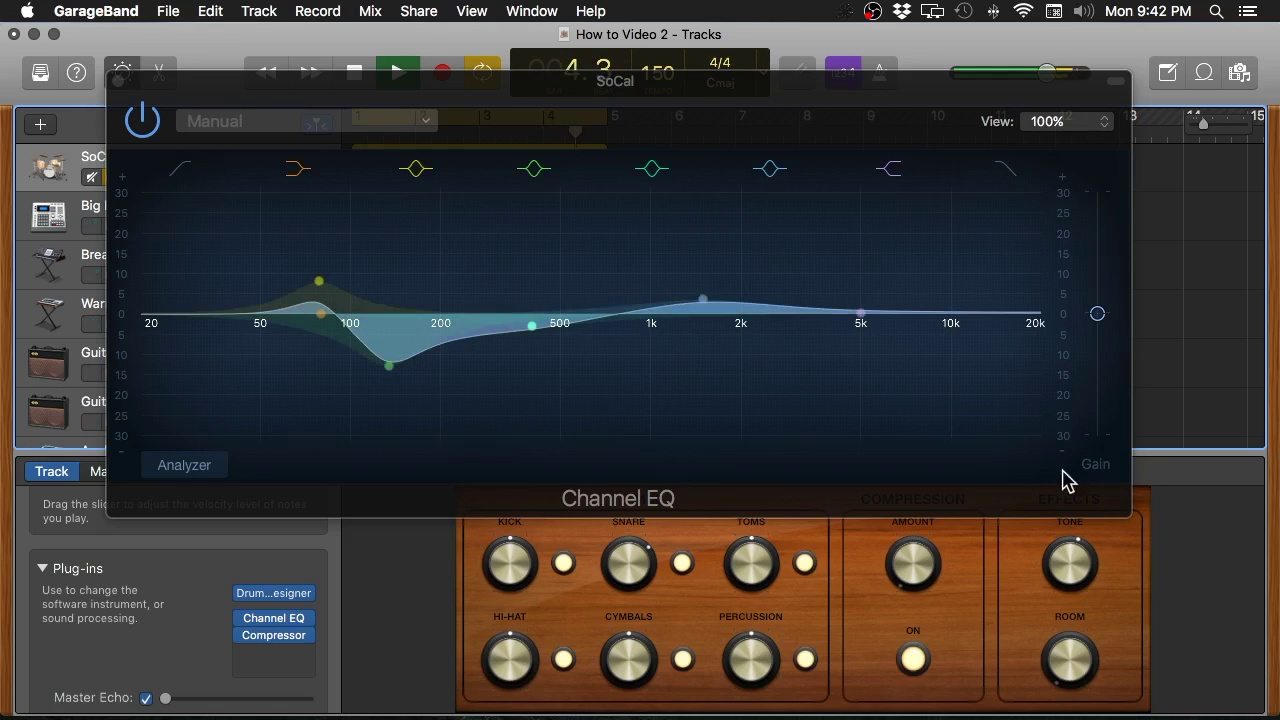
key(space)
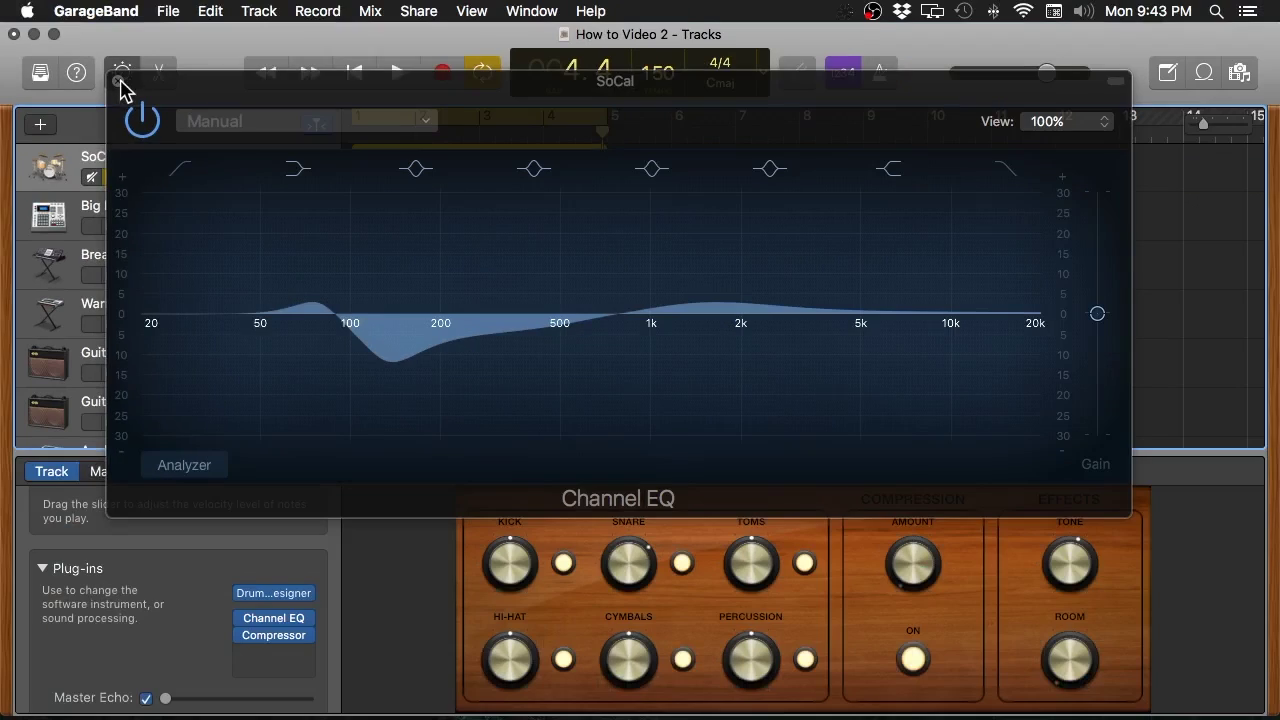
click(118, 80)
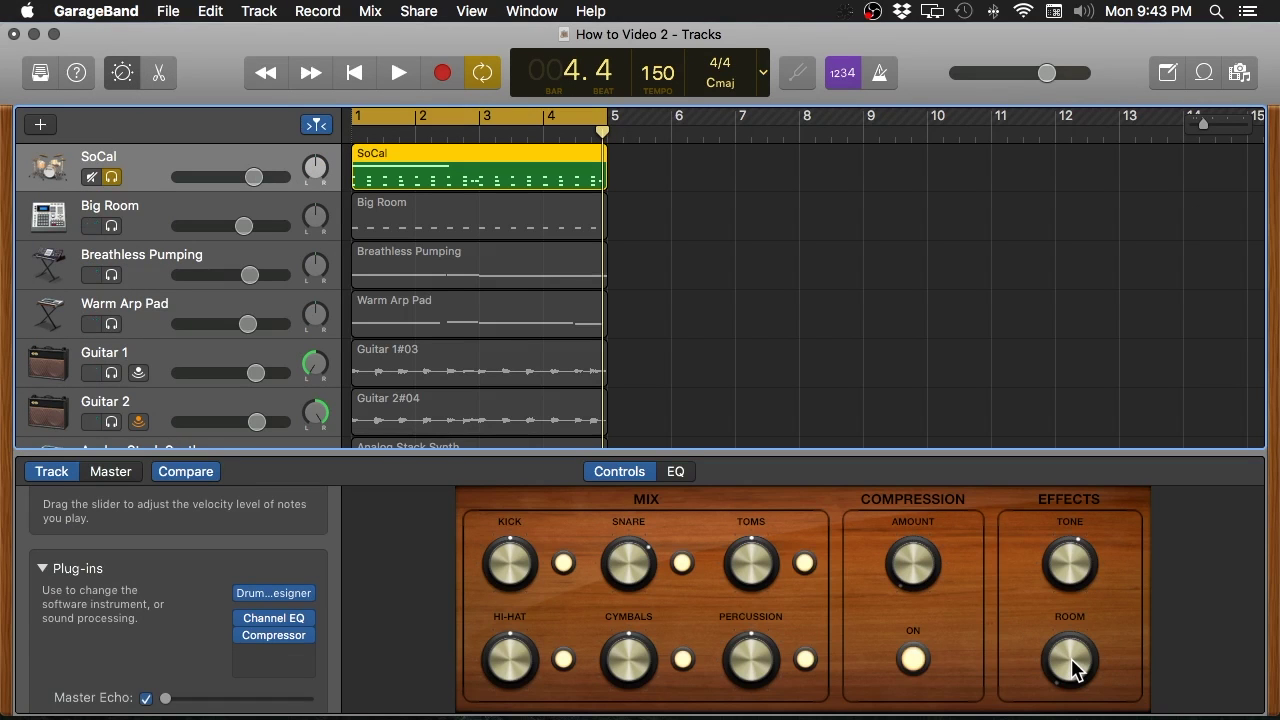
Play from the start while toggling SoCal solo, ending unsoloed with playback stopped.
key(Return)
key(space)
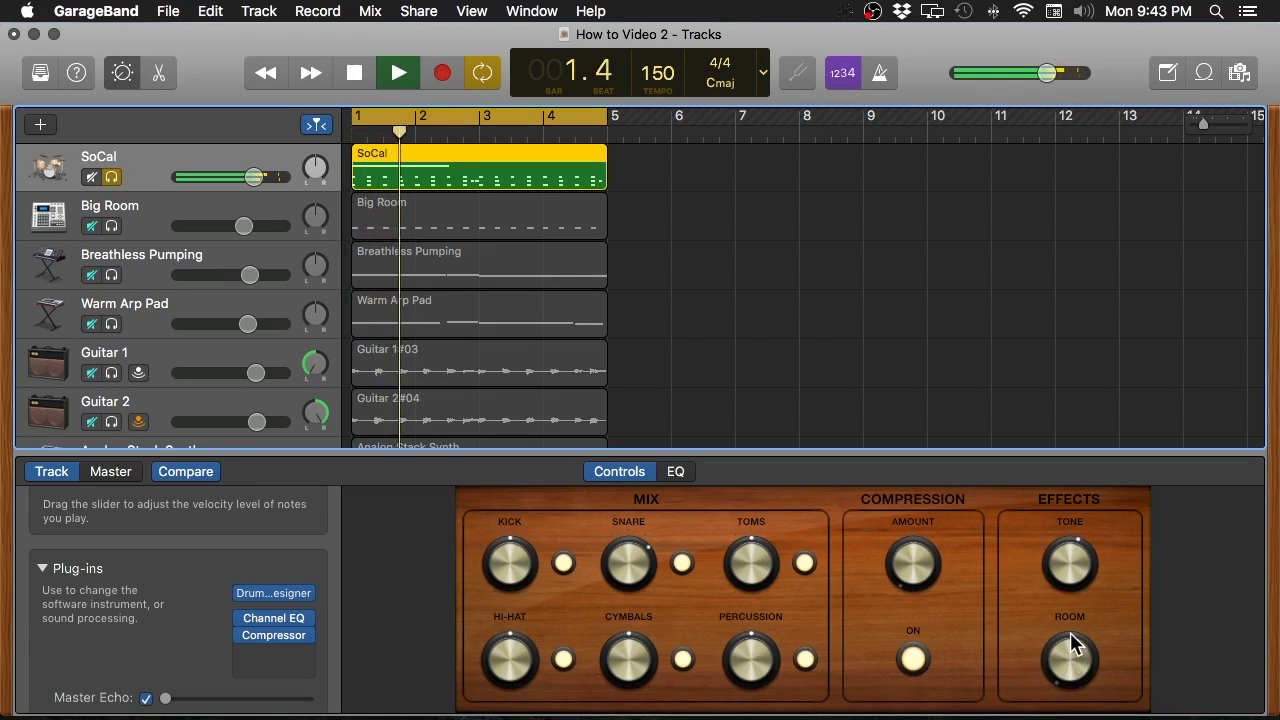
key(s)
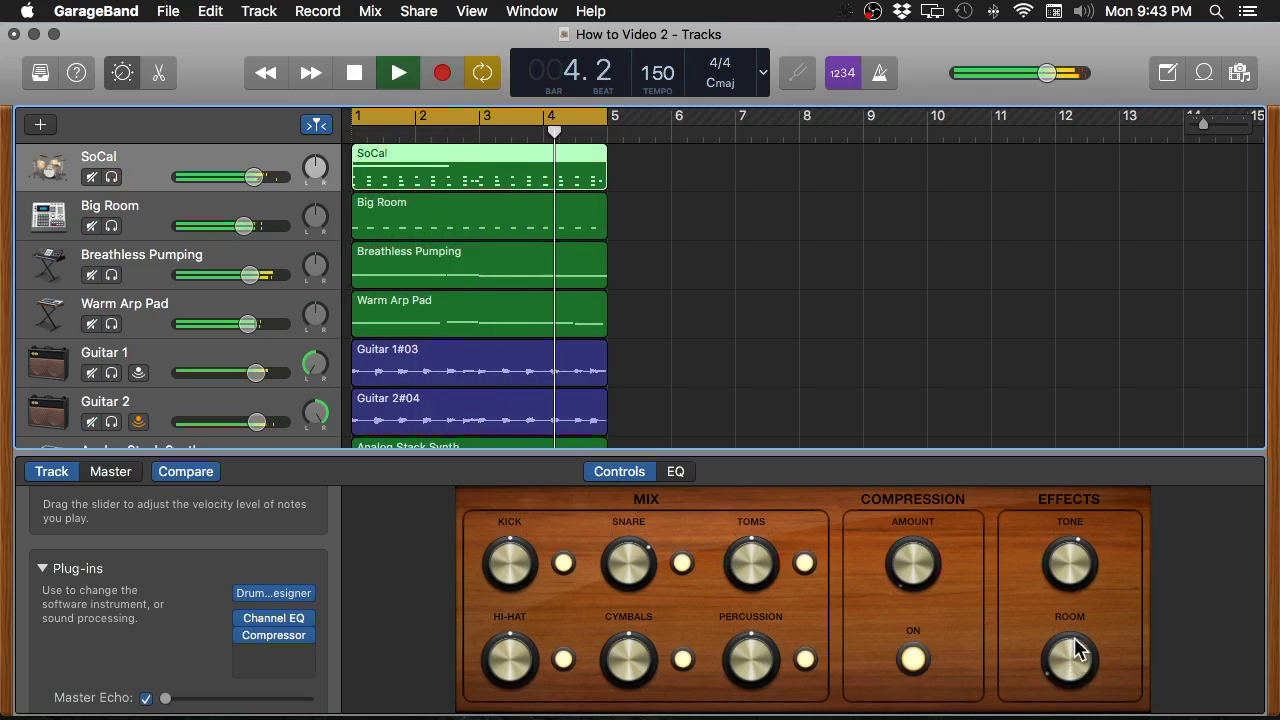
key(s)
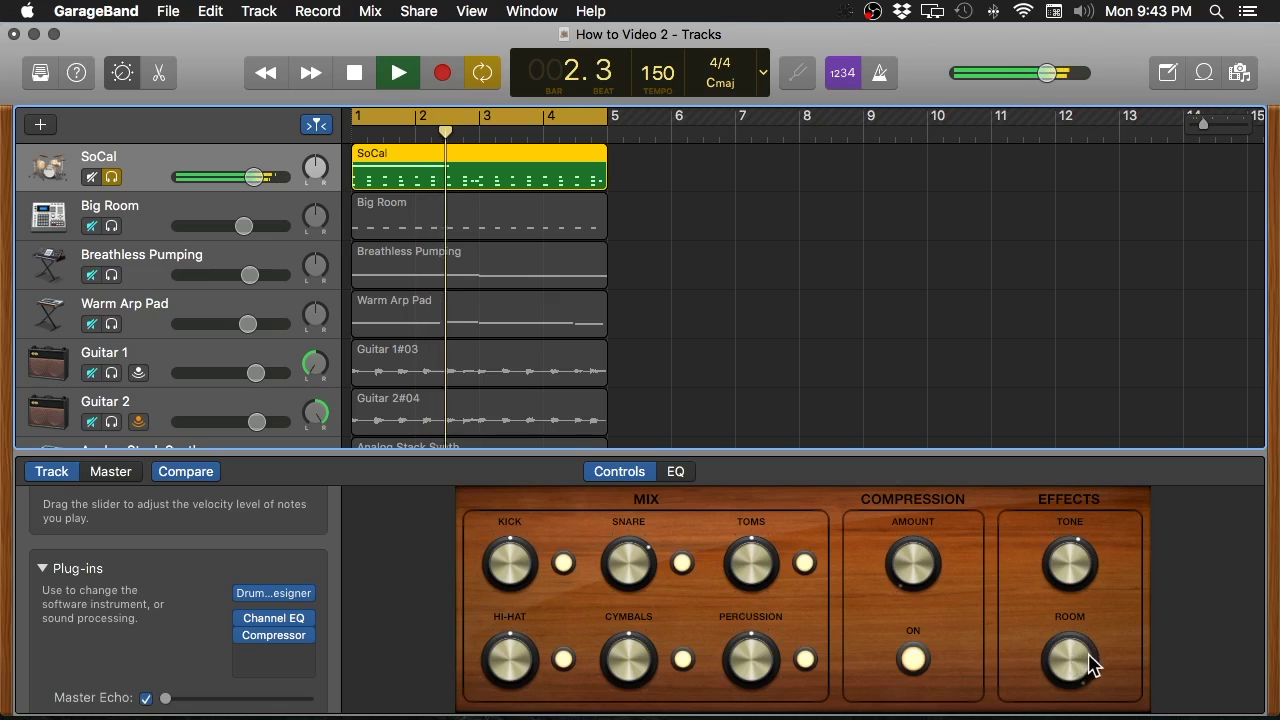
key(s)
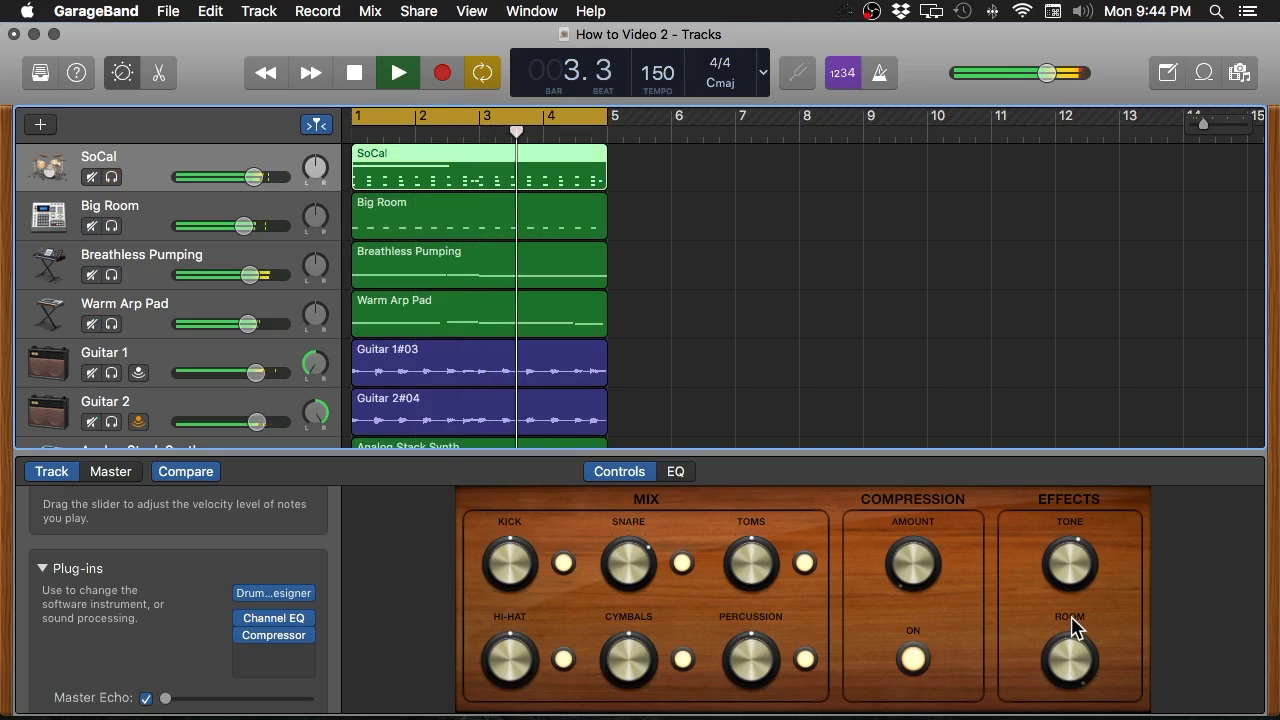
key(space)
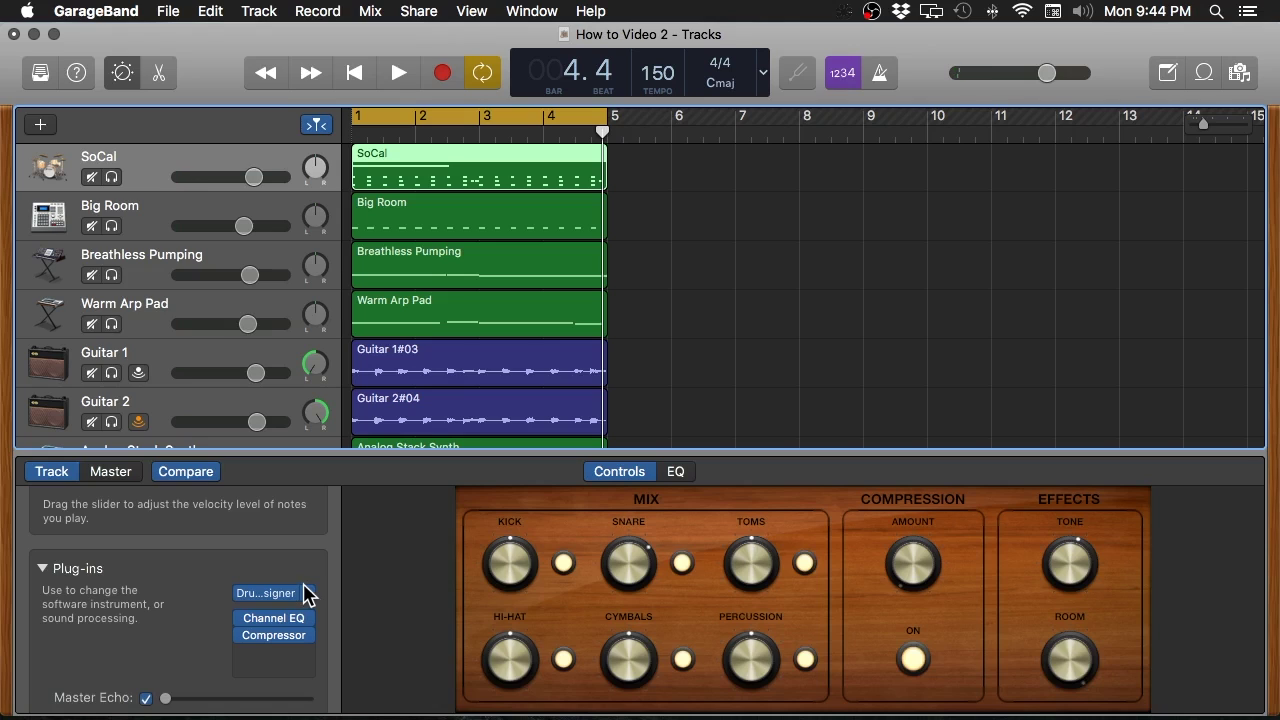
mouse_move(241, 624)
Restart the loop from bar 1 and toggle solo on the SoCal drums.
key(space)
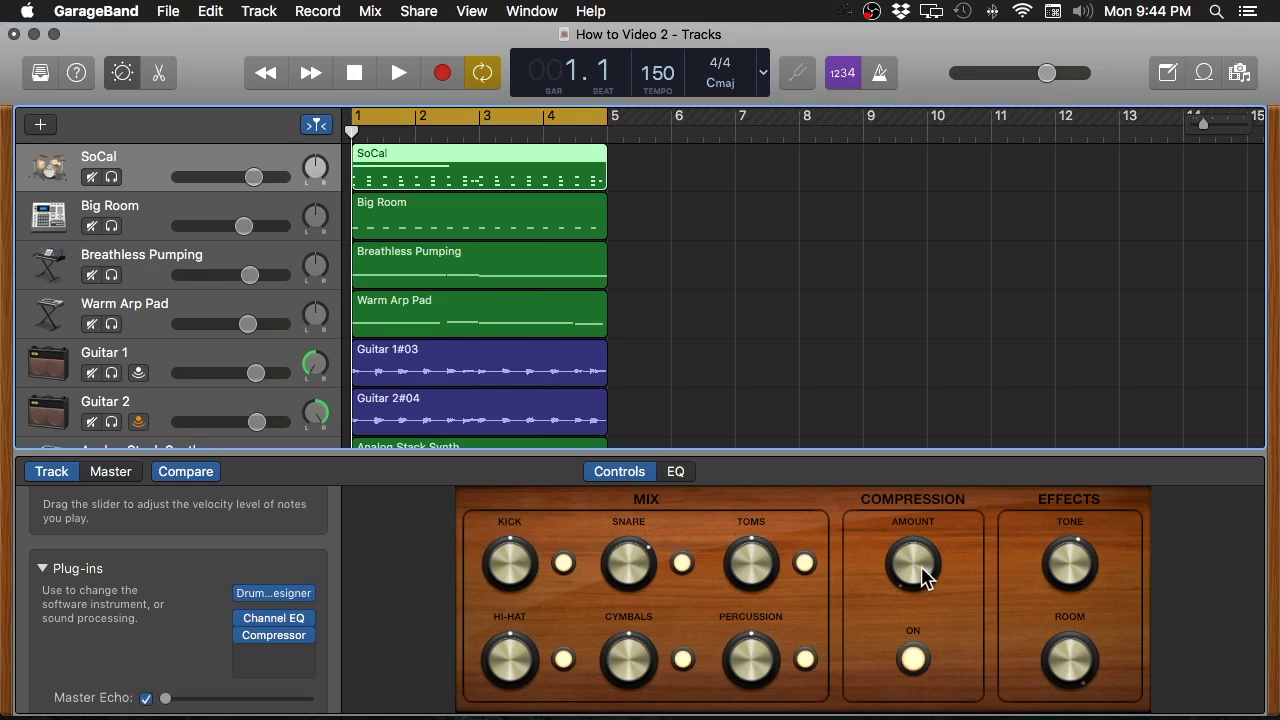
key(space)
key(s)
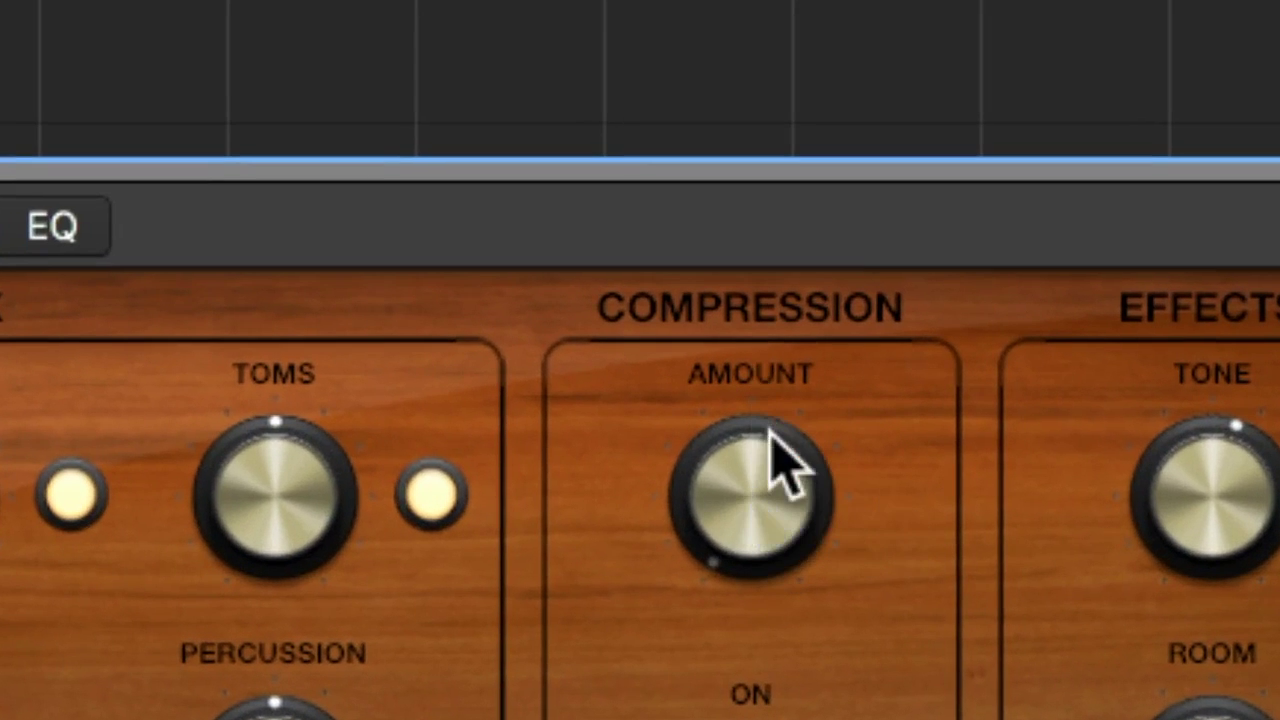
Adjust the SoCal Compression knob, leaving it at a light setting around ten o'clock.
drag(766, 498, 771, 414)
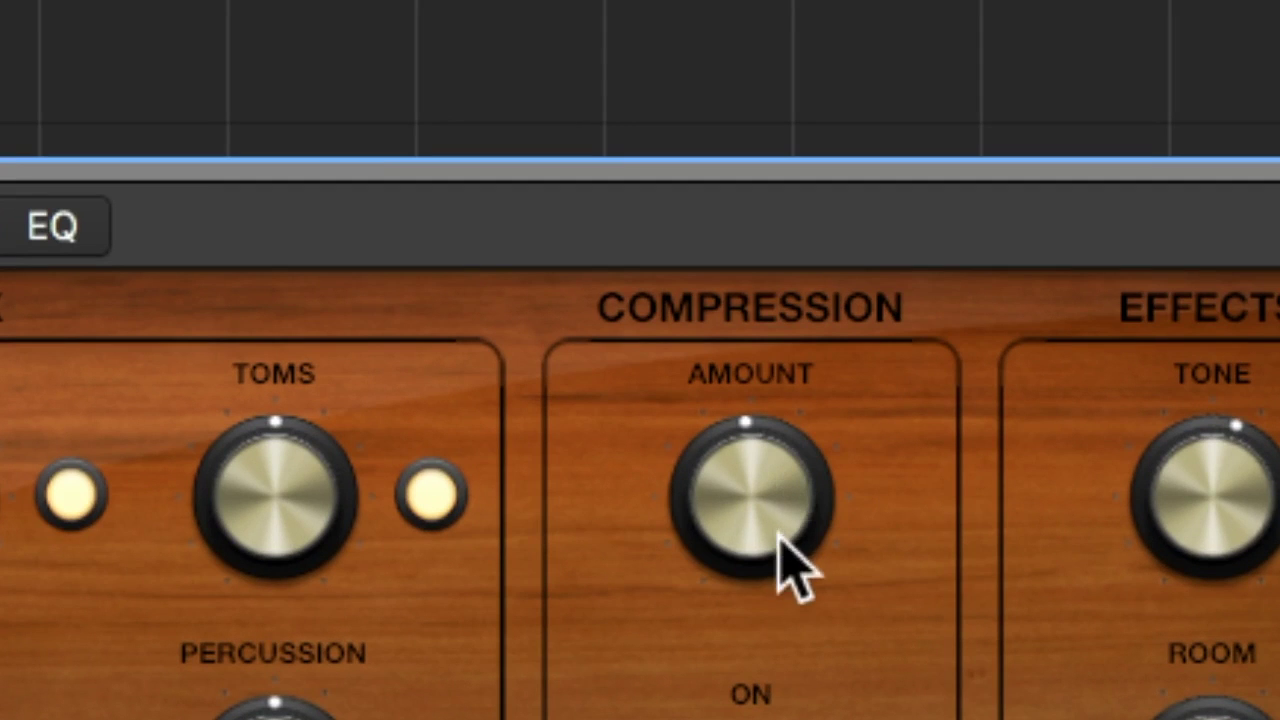
drag(780, 531, 763, 506)
drag(760, 586, 760, 631)
drag(753, 503, 754, 423)
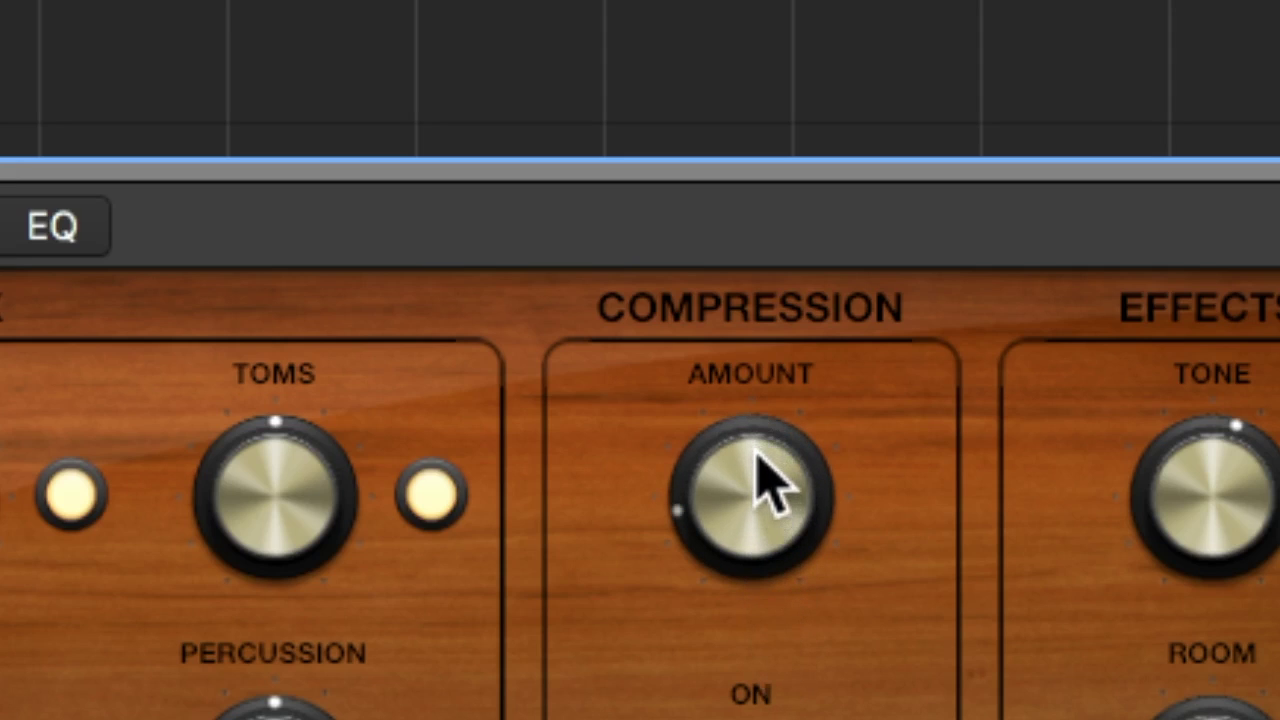
mouse_move(754, 414)
mouse_down()
mouse_move(757, 397)
mouse_move(757, 417)
mouse_up()
drag(766, 523, 766, 543)
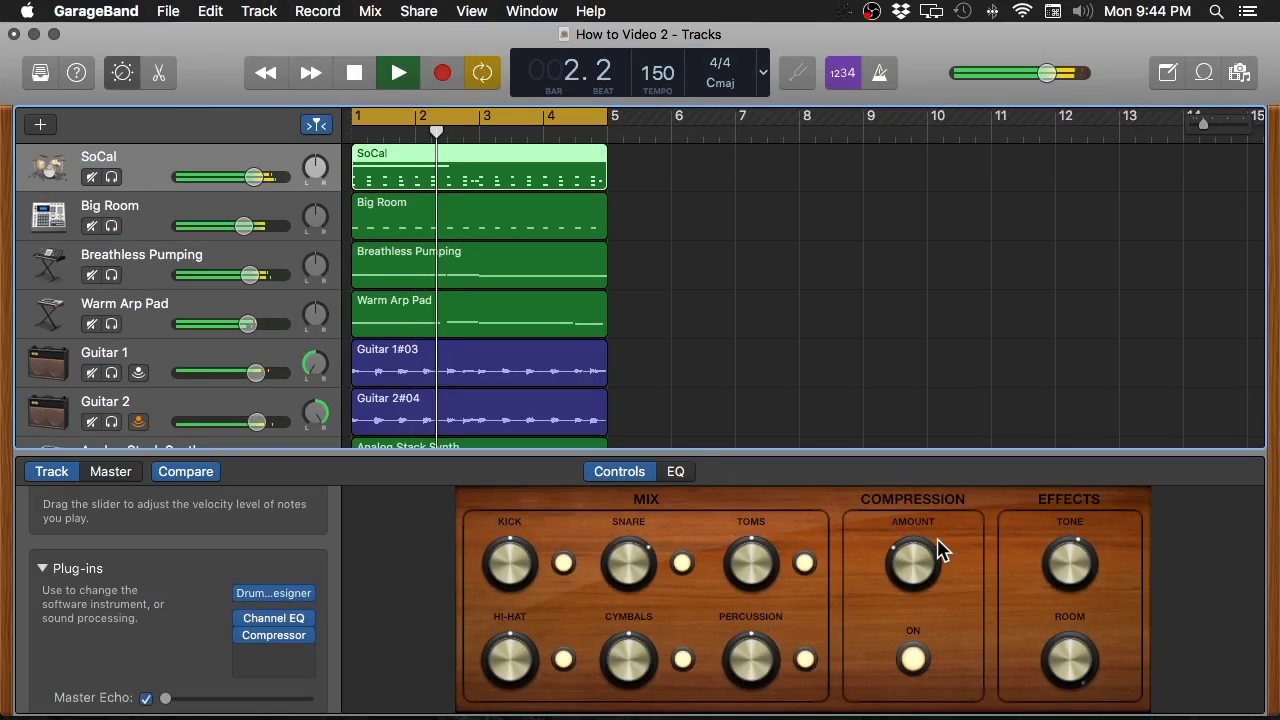
Stop the loop at bar 2, beat 2.
key(space)
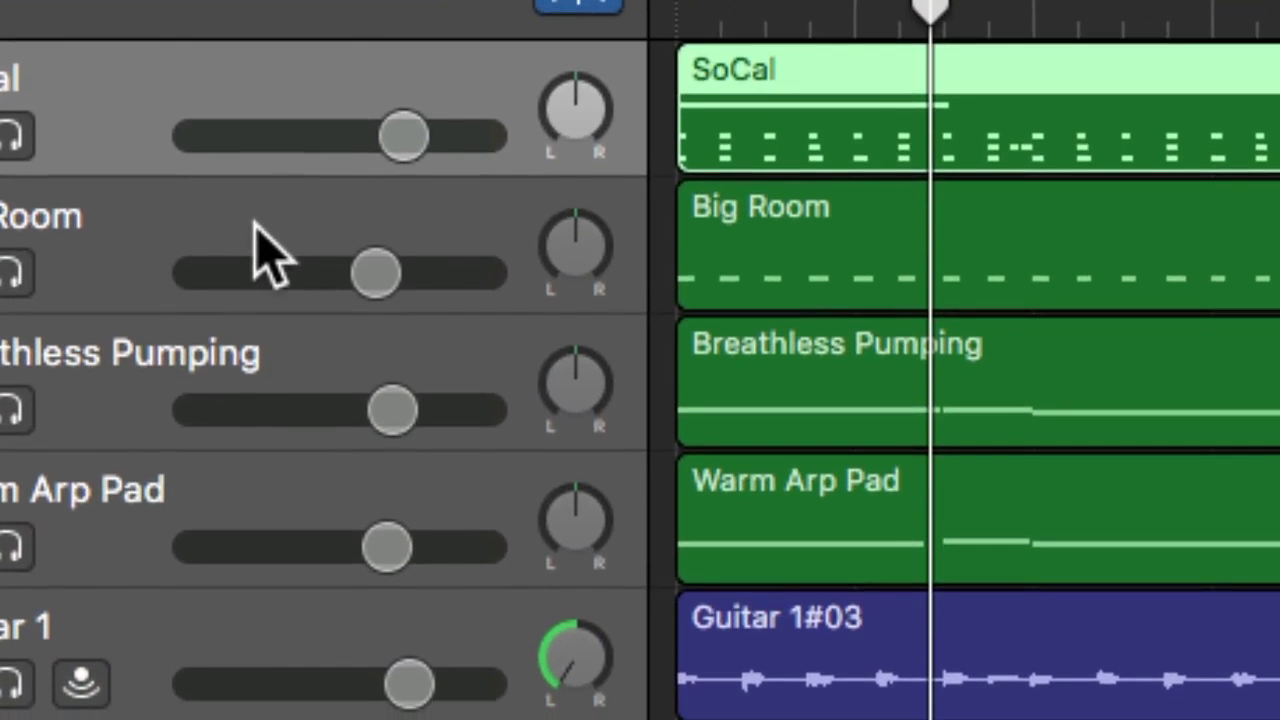
Select the Big Room track, solo it, and play the loop from bar 1.
click(260, 245)
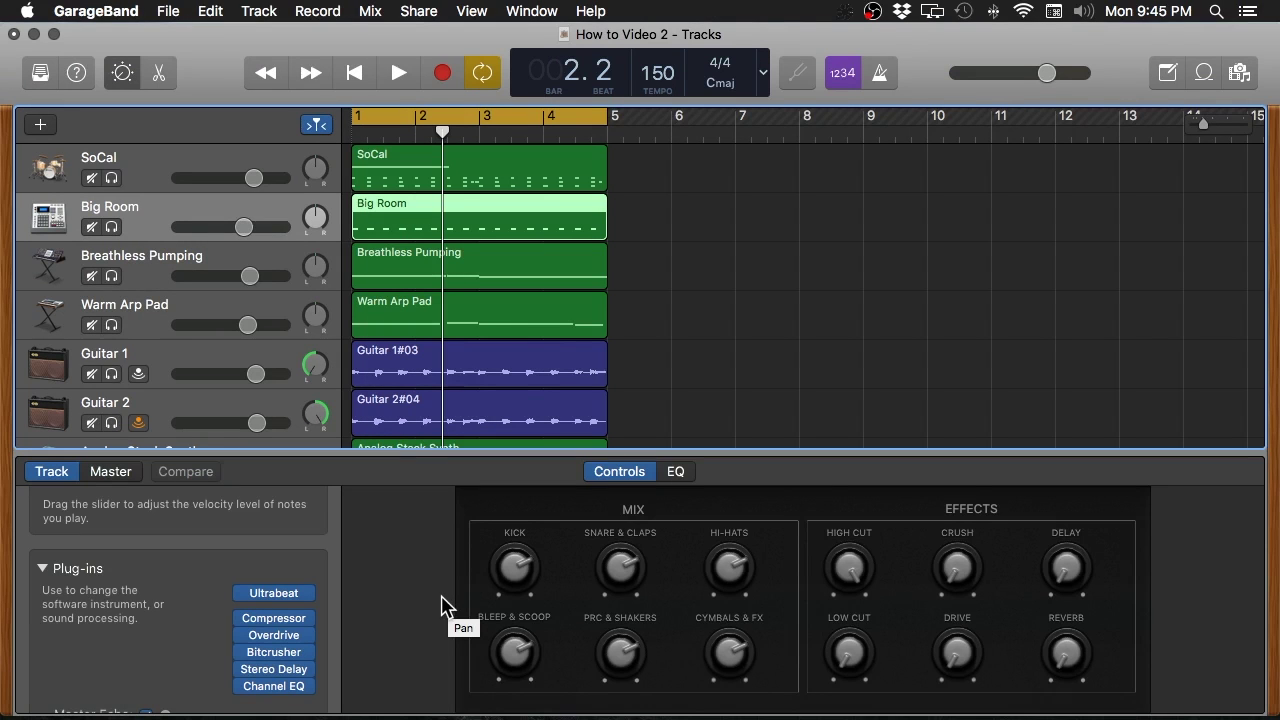
mouse_move(295, 617)
mouse_move(237, 636)
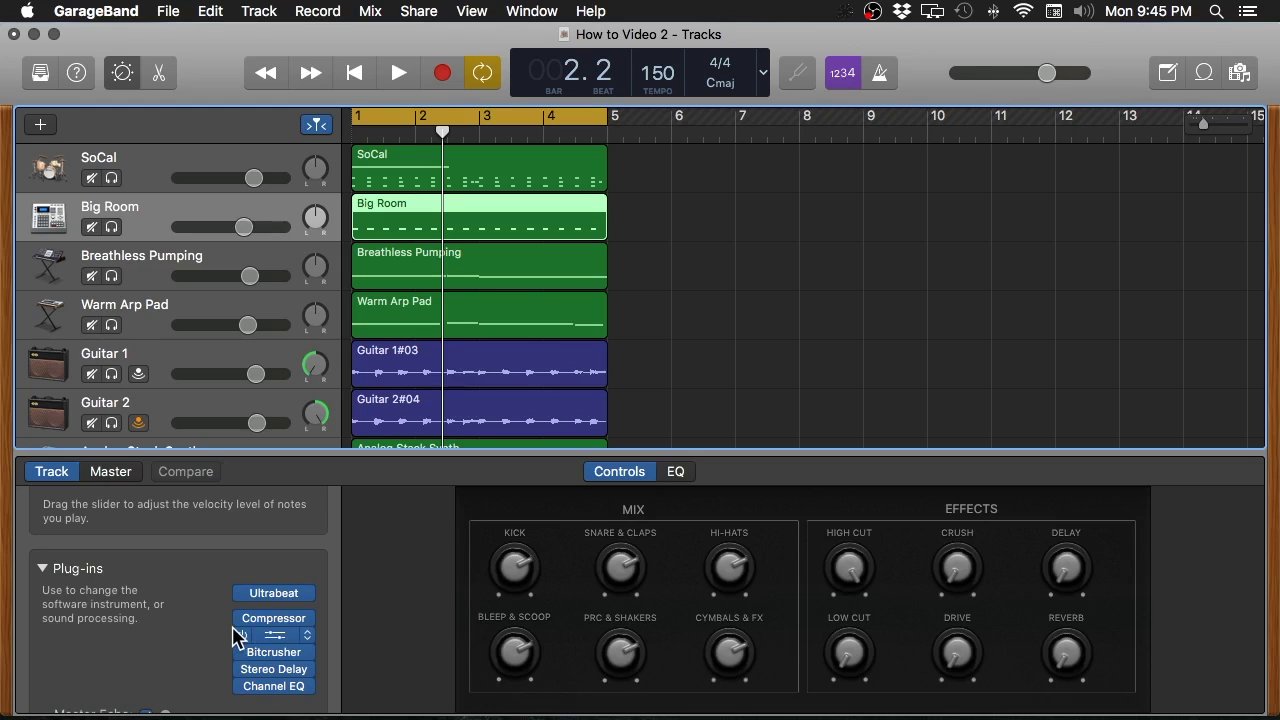
key(s)
key(Return)
key(space)
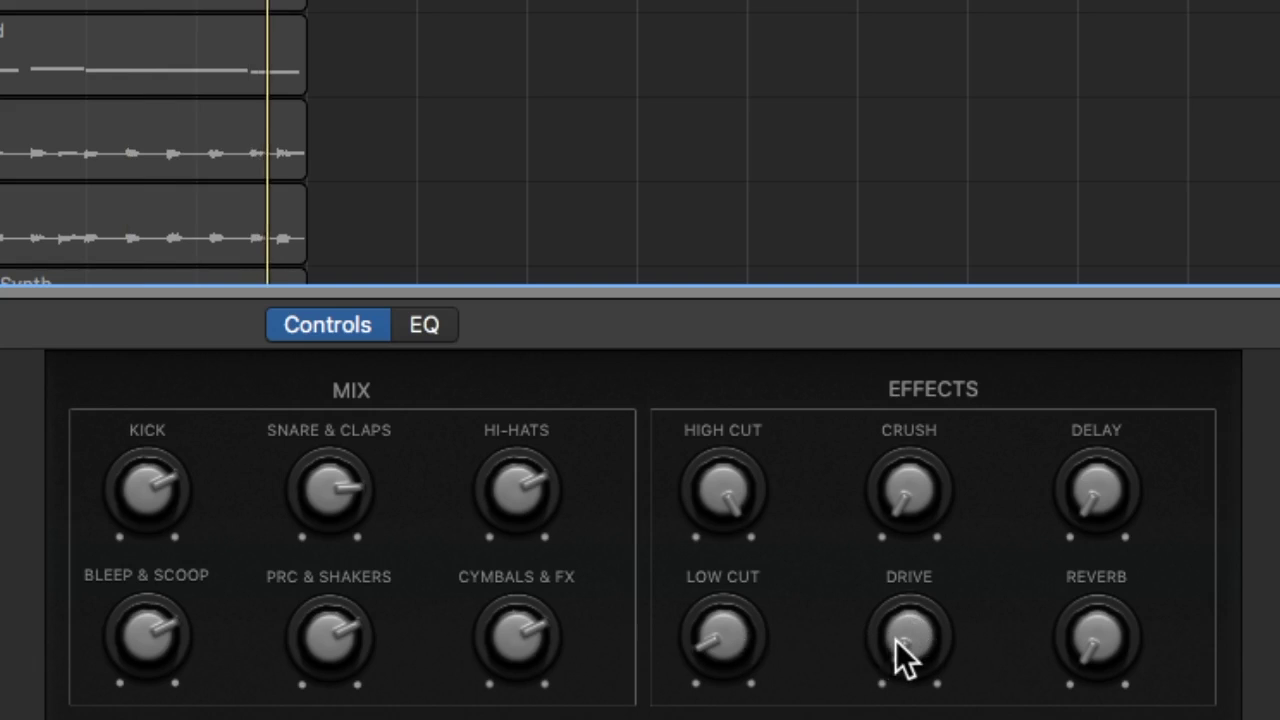
Add drive and raise the low cut on Big Room, then replay the loop, toggling solo to compare.
drag(948, 661, 864, 652)
drag(725, 633, 728, 612)
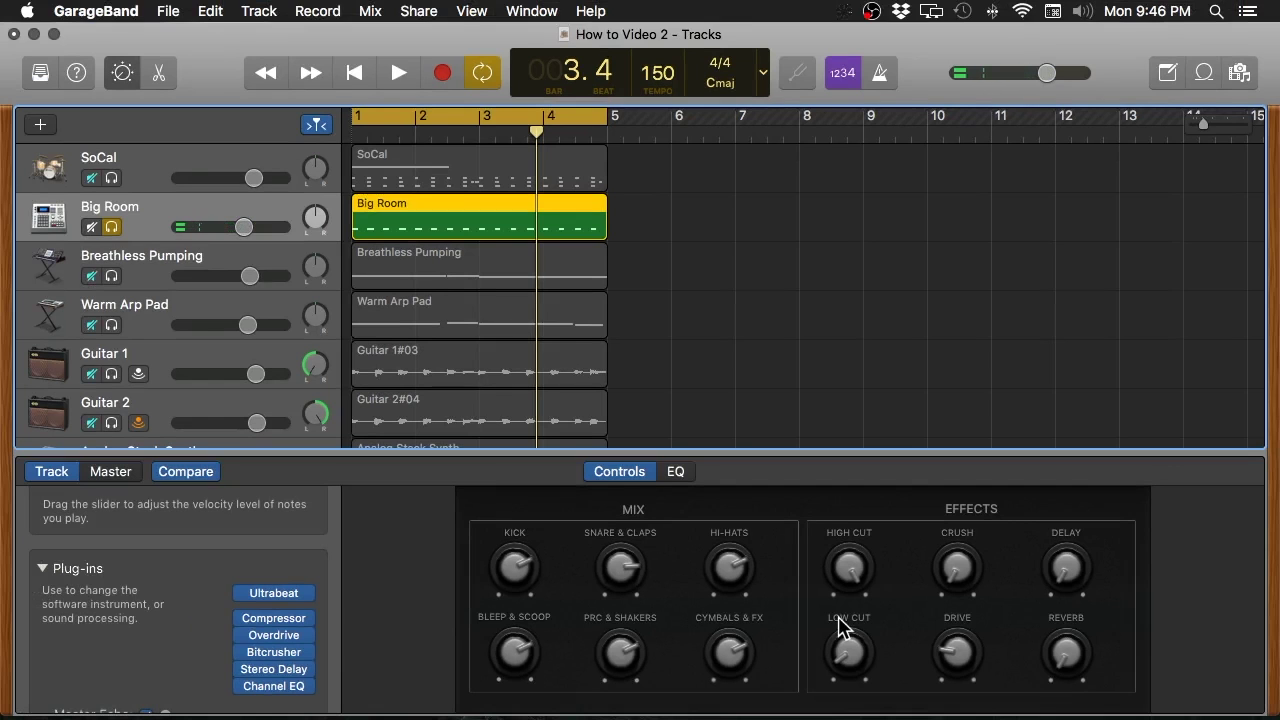
key(s)
key(Return)
key(space)
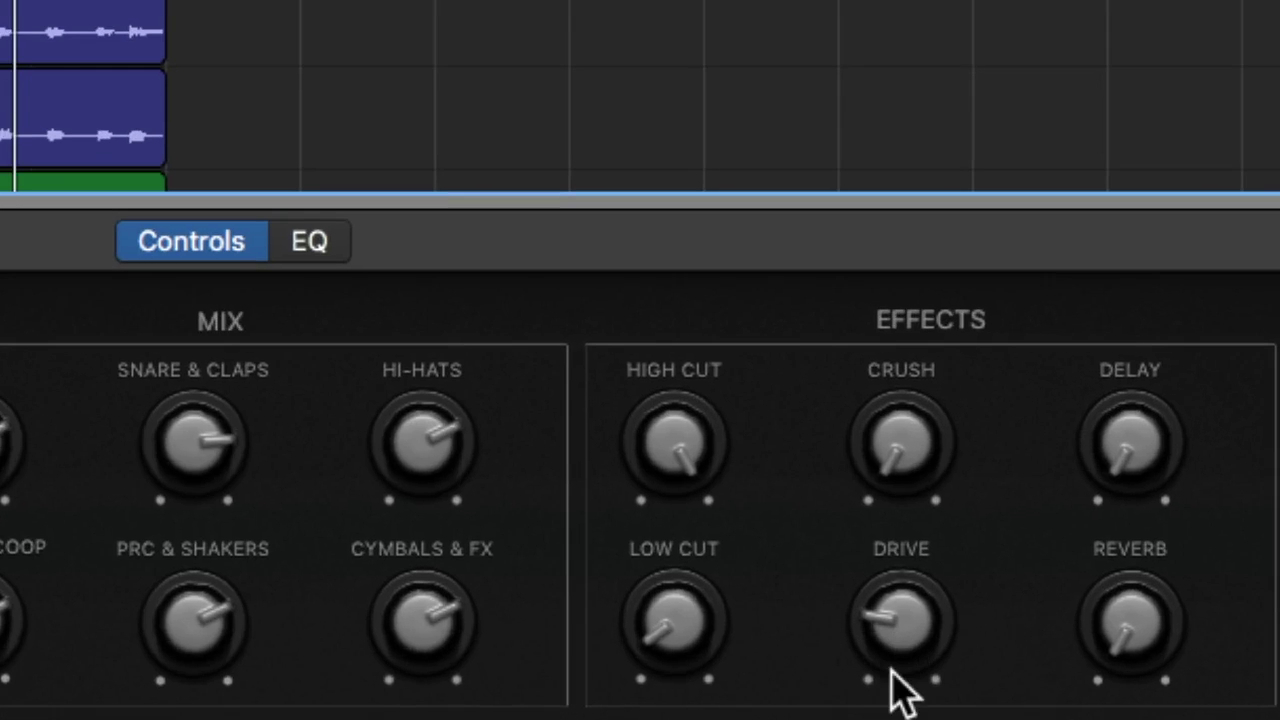
key(s)
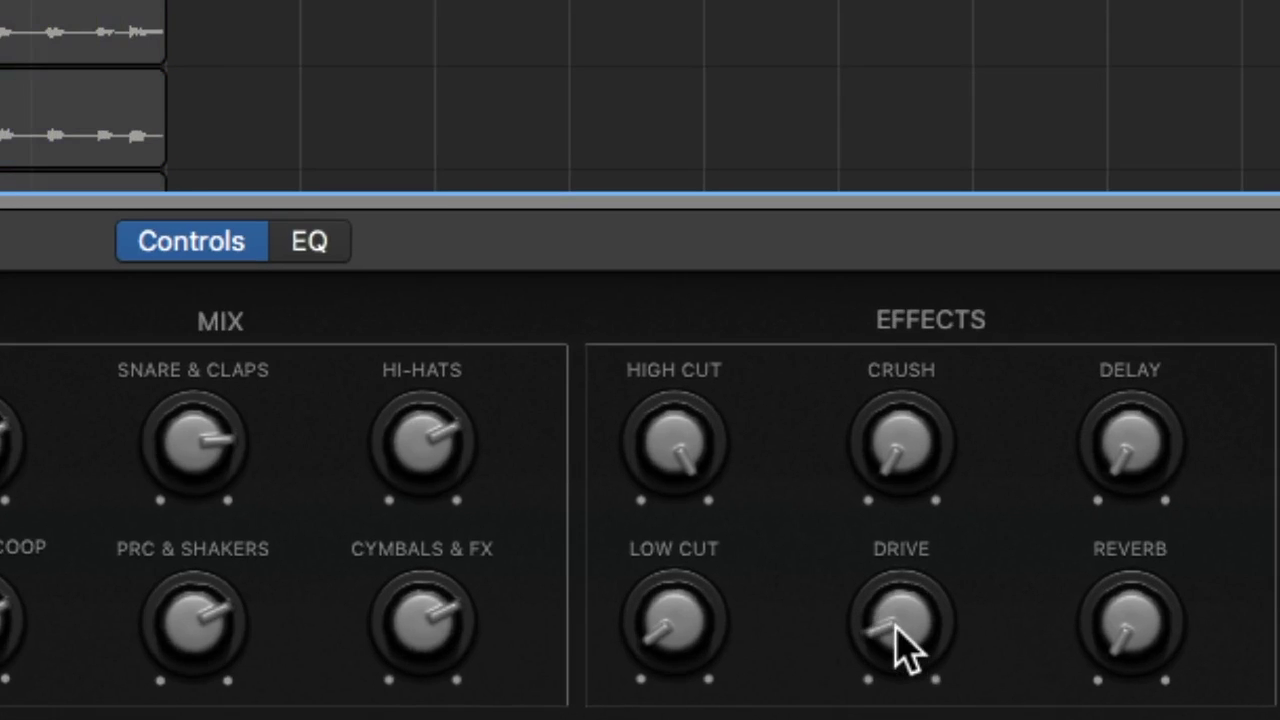
key(s)
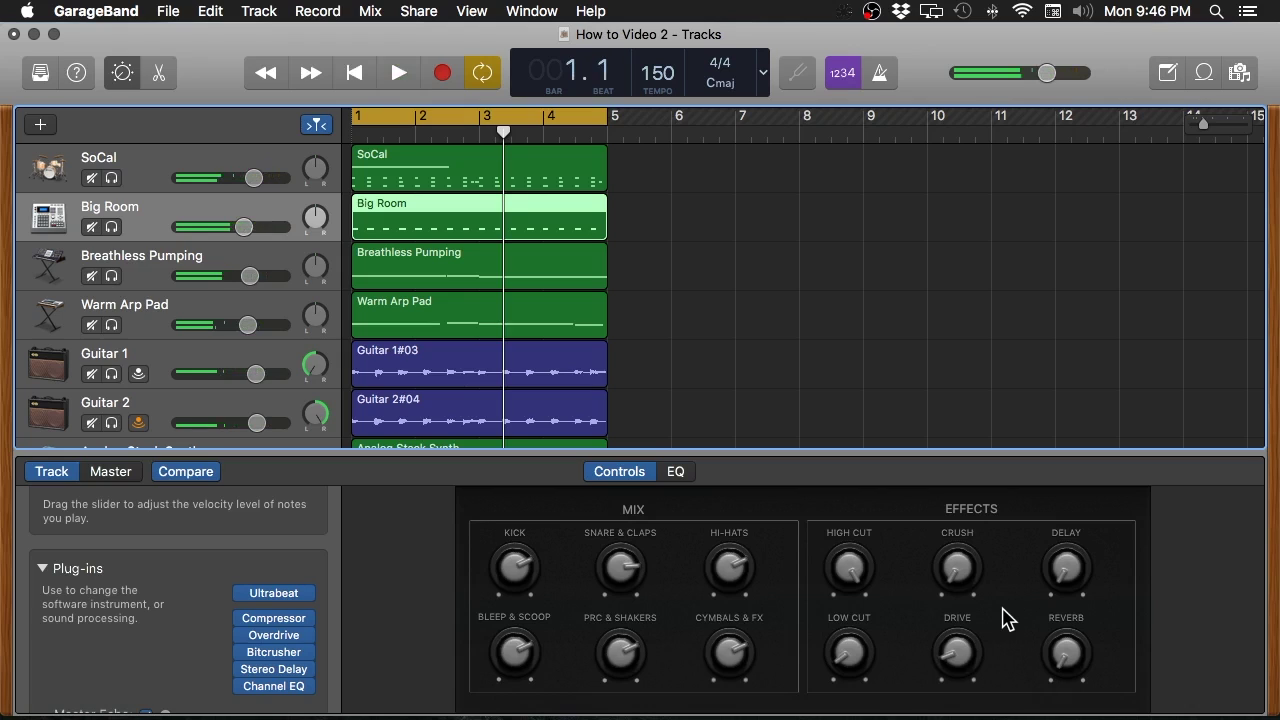
Bring the playhead back to bar 1 with playback stopped.
key(Return)
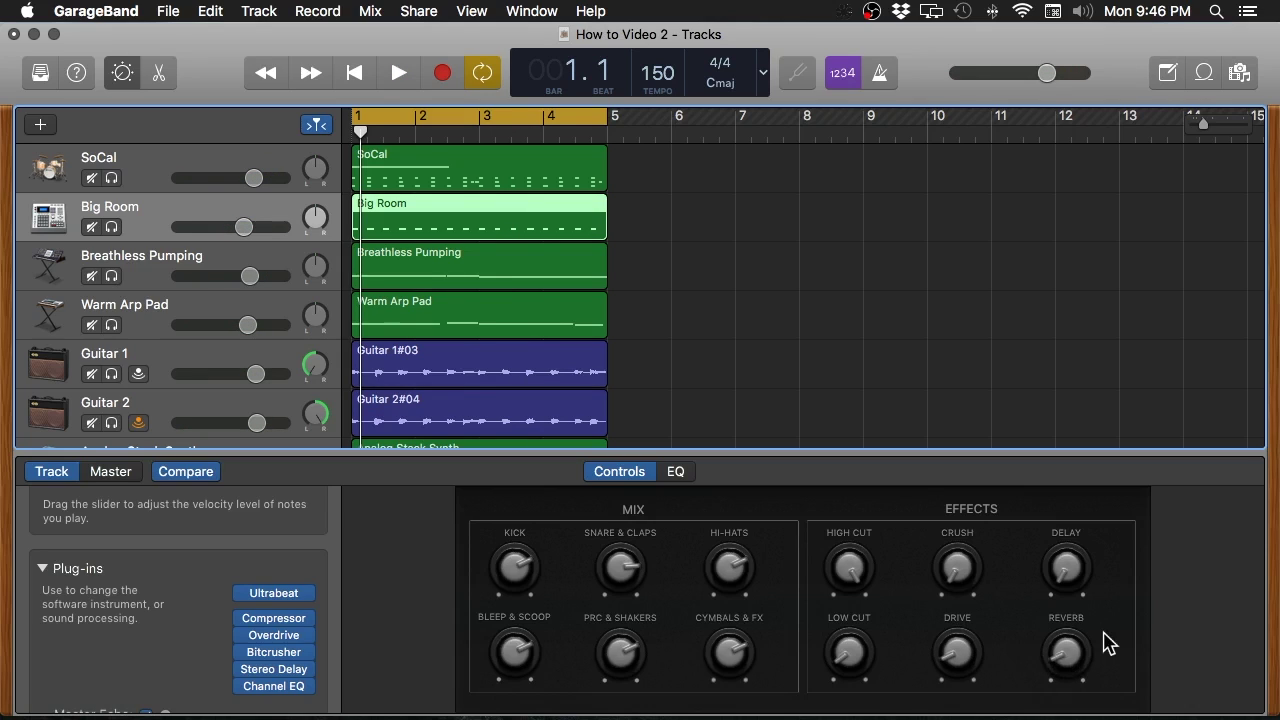
Solo the Breathless Pumping synth during playback and turn up its Timbre knob.
click(190, 268)
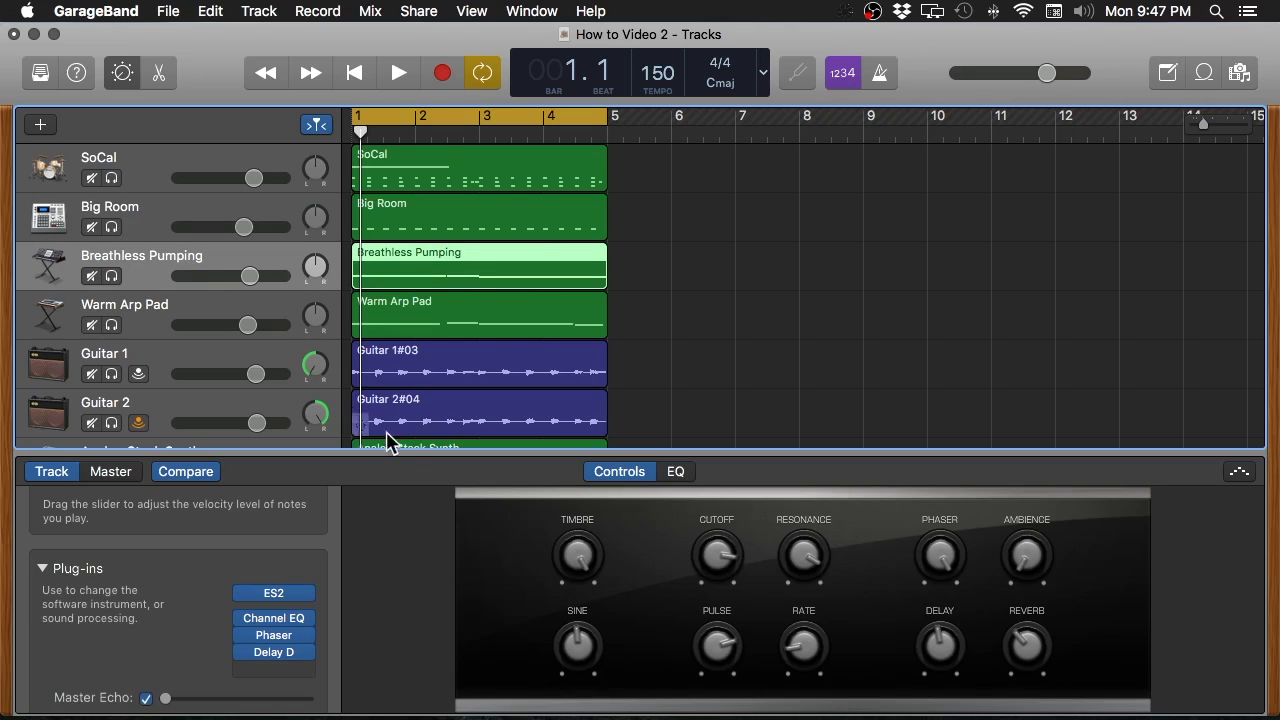
key(space)
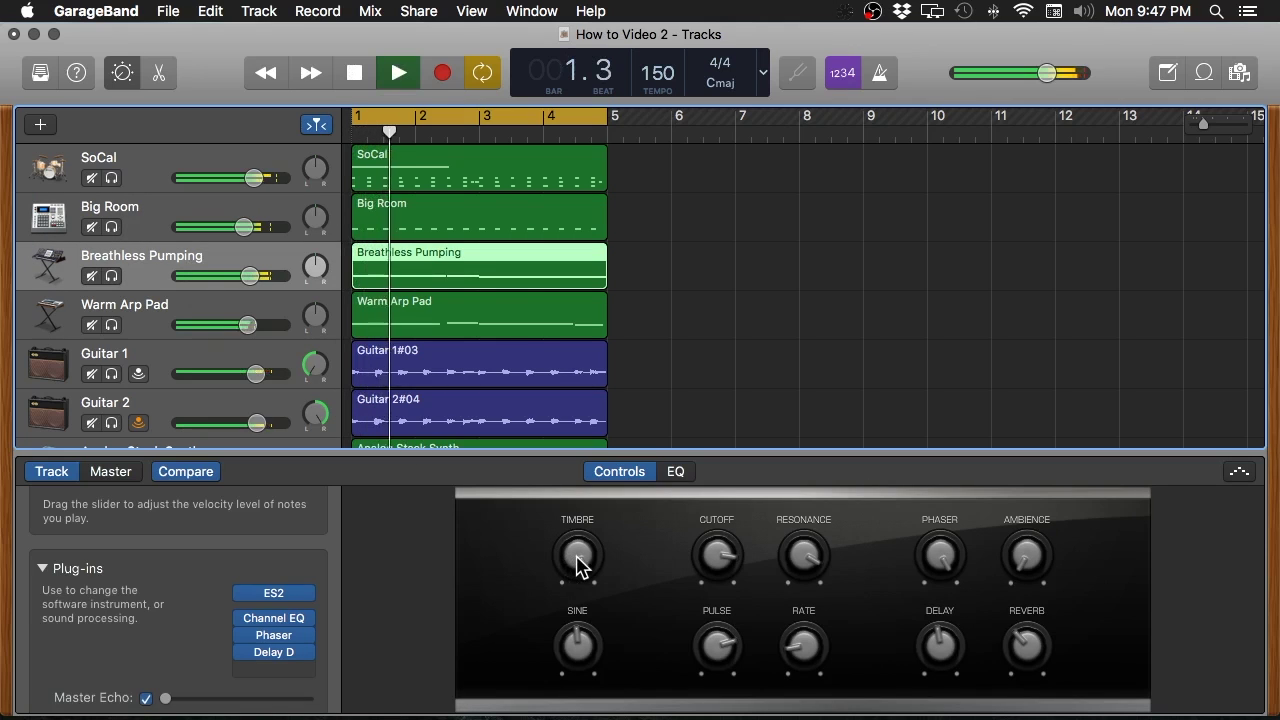
key(s)
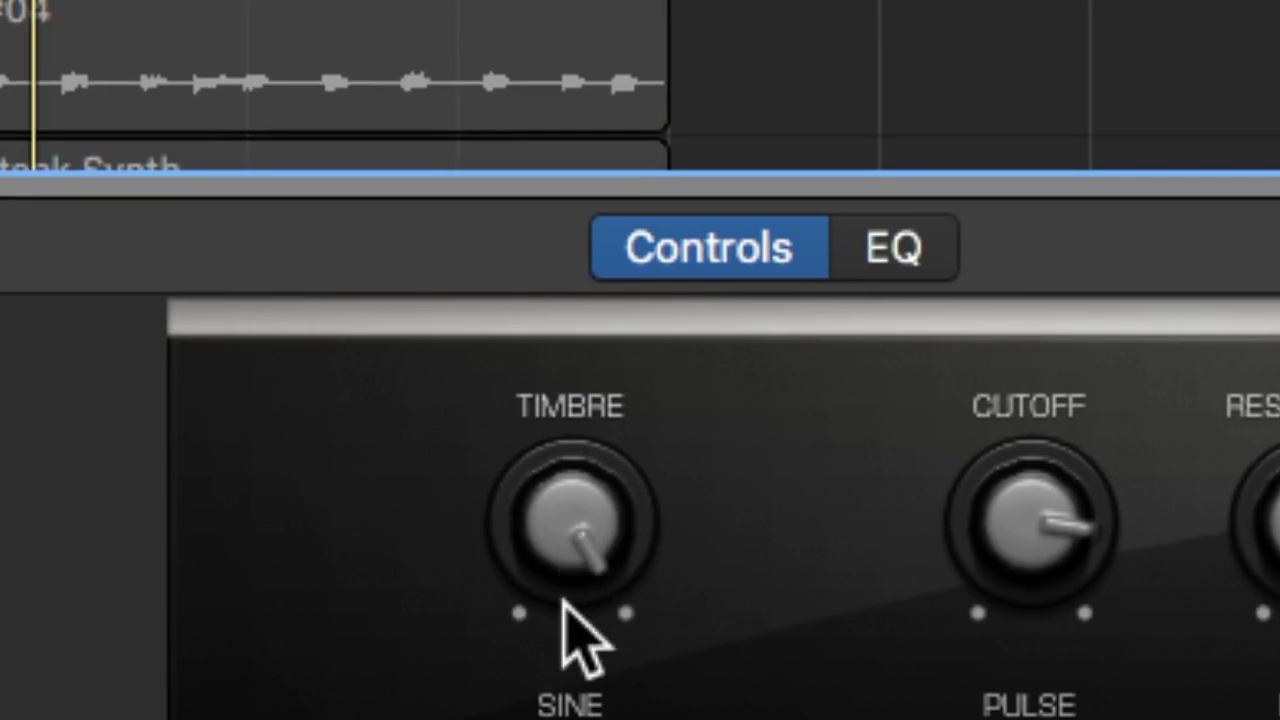
mouse_move(567, 520)
mouse_down()
mouse_move(570, 600)
mouse_move(568, 527)
mouse_up()
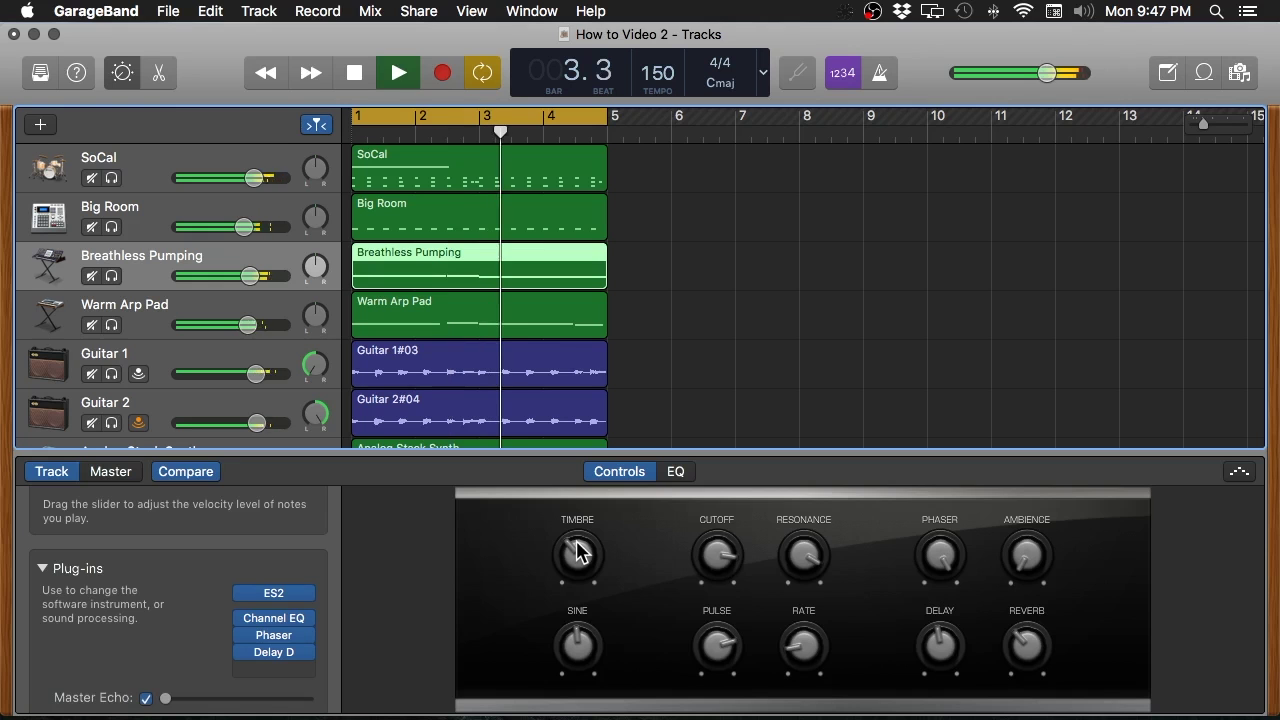
key(space)
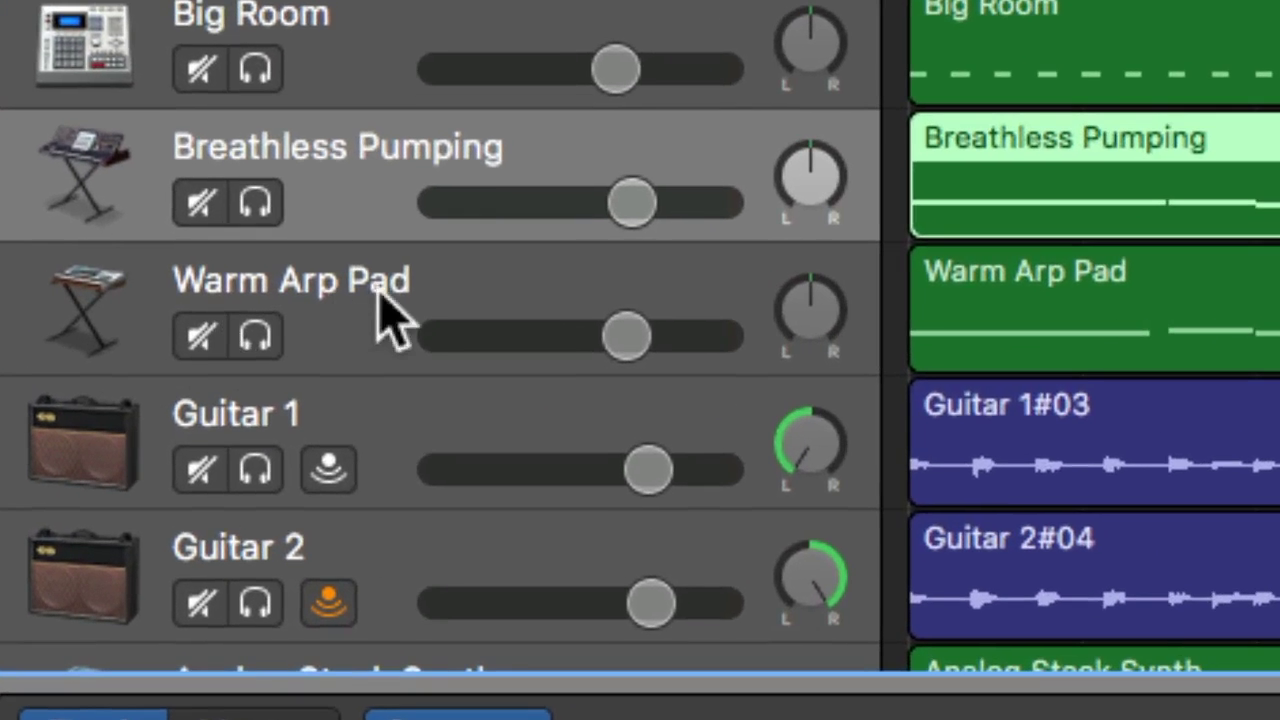
Enable the Warm Arp Pad's EQ low-cut filter and raise it to about 106 Hz.
click(357, 314)
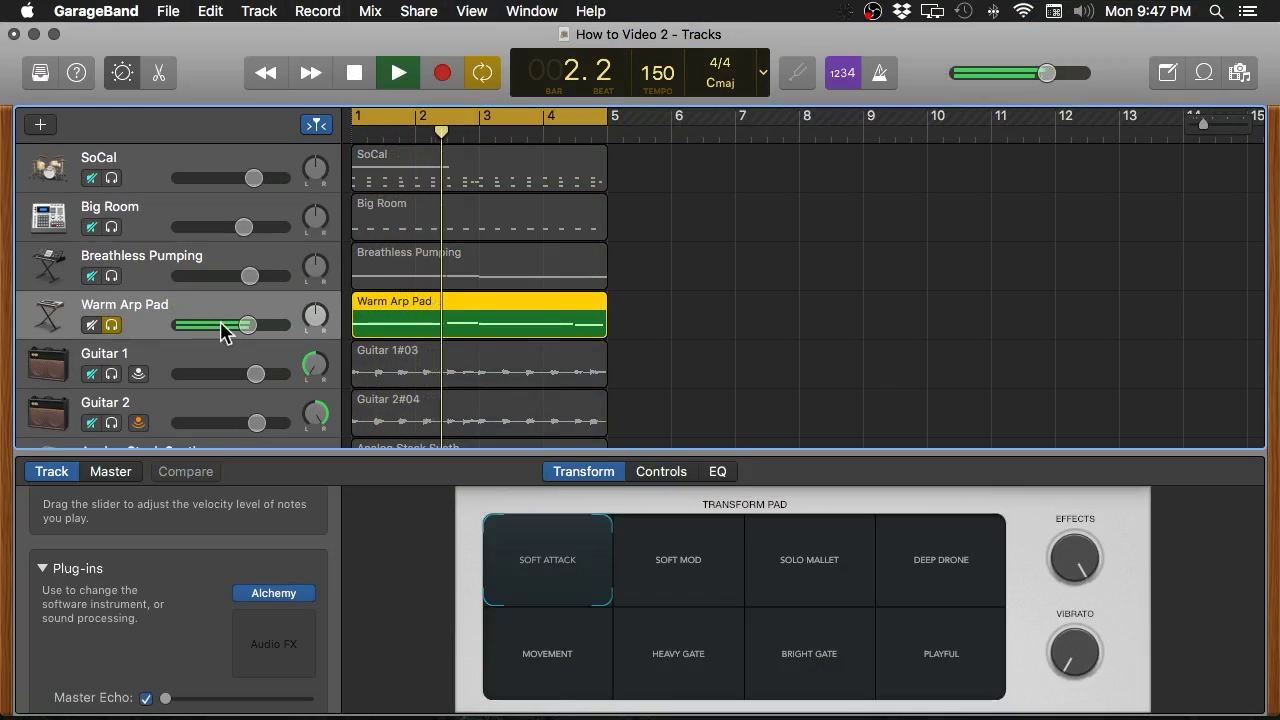
click(717, 473)
click(592, 549)
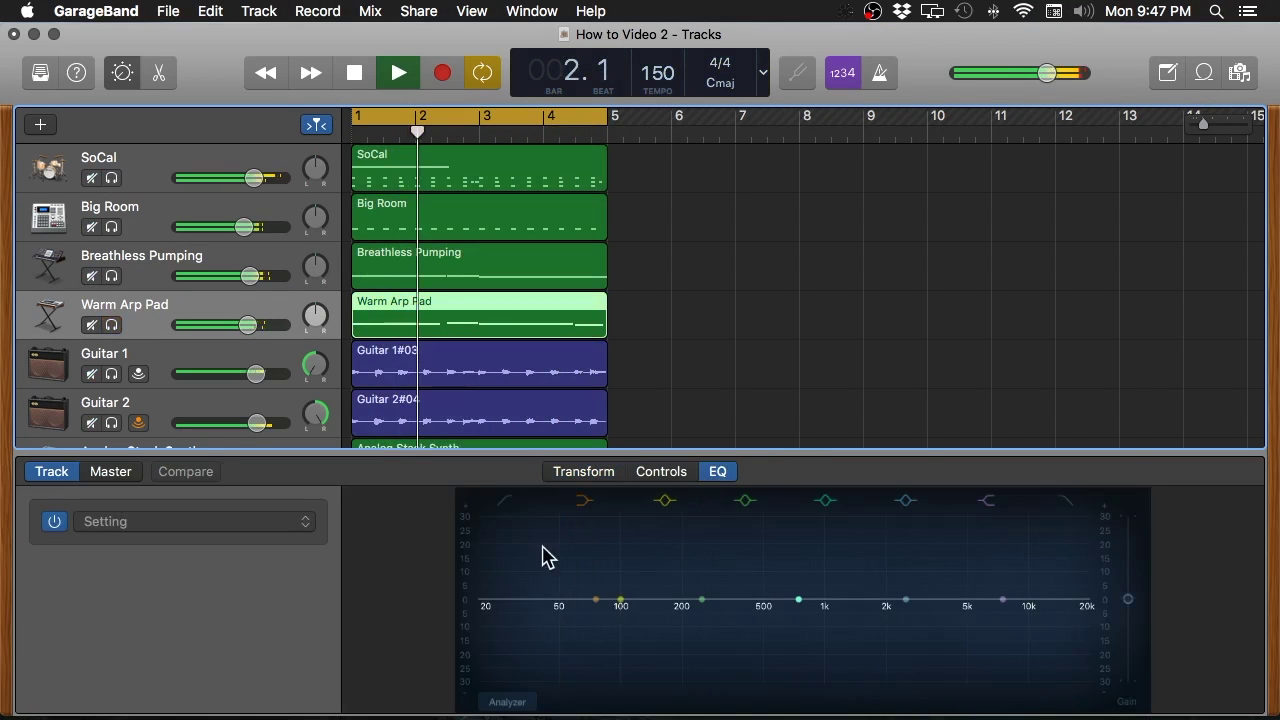
click(508, 520)
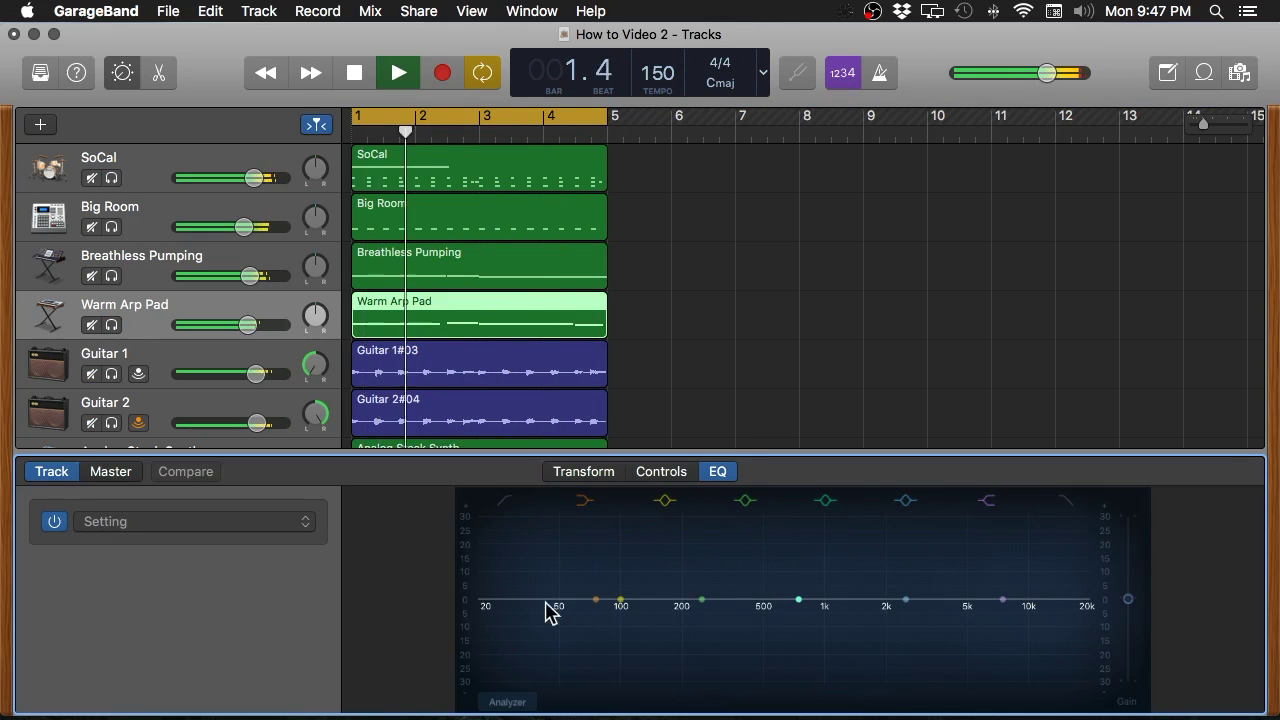
click(510, 500)
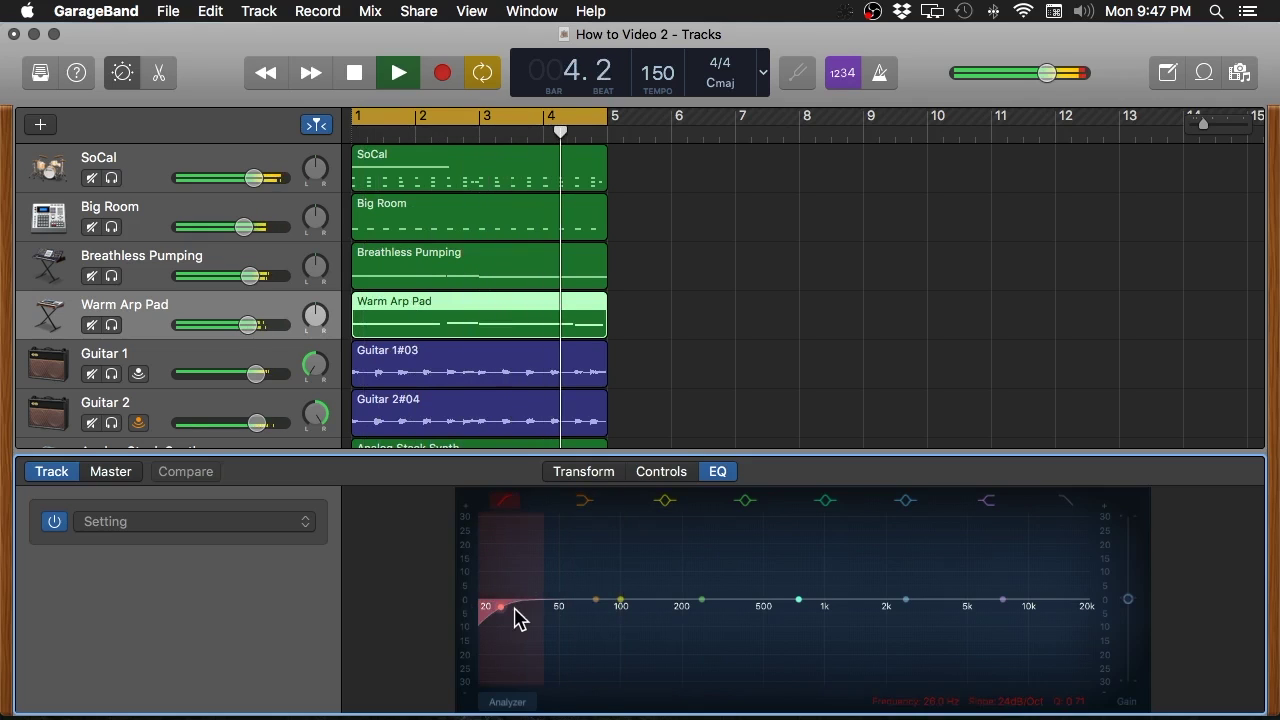
drag(515, 618, 645, 618)
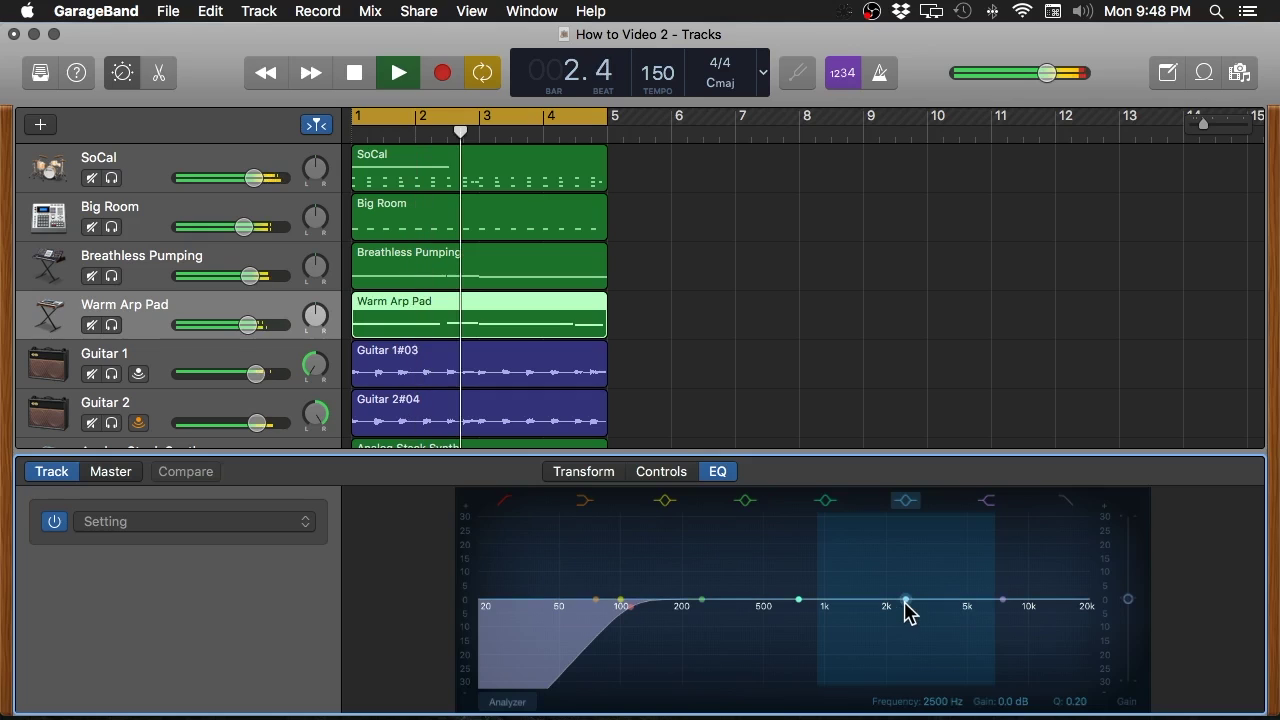
Boost the pad's EQ around 2.5 kHz by about 4.5 dB, then stop playback.
drag(906, 600, 906, 592)
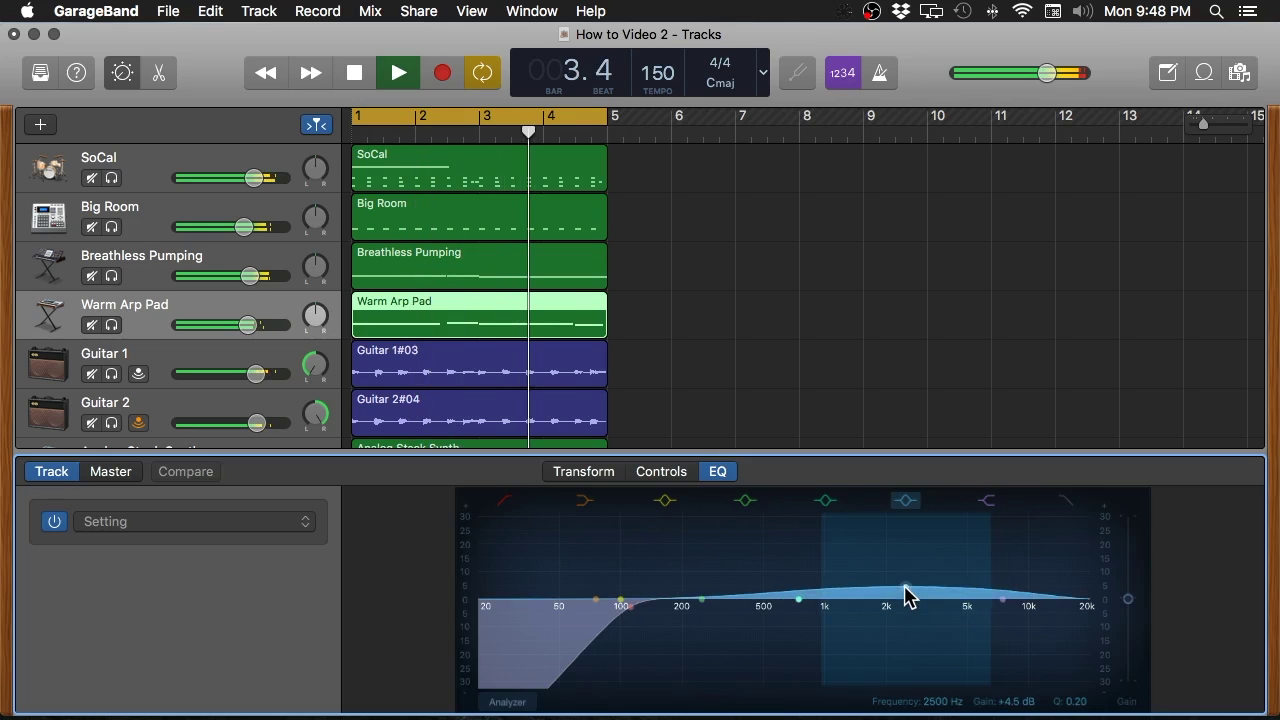
drag(906, 595, 906, 597)
key(space)
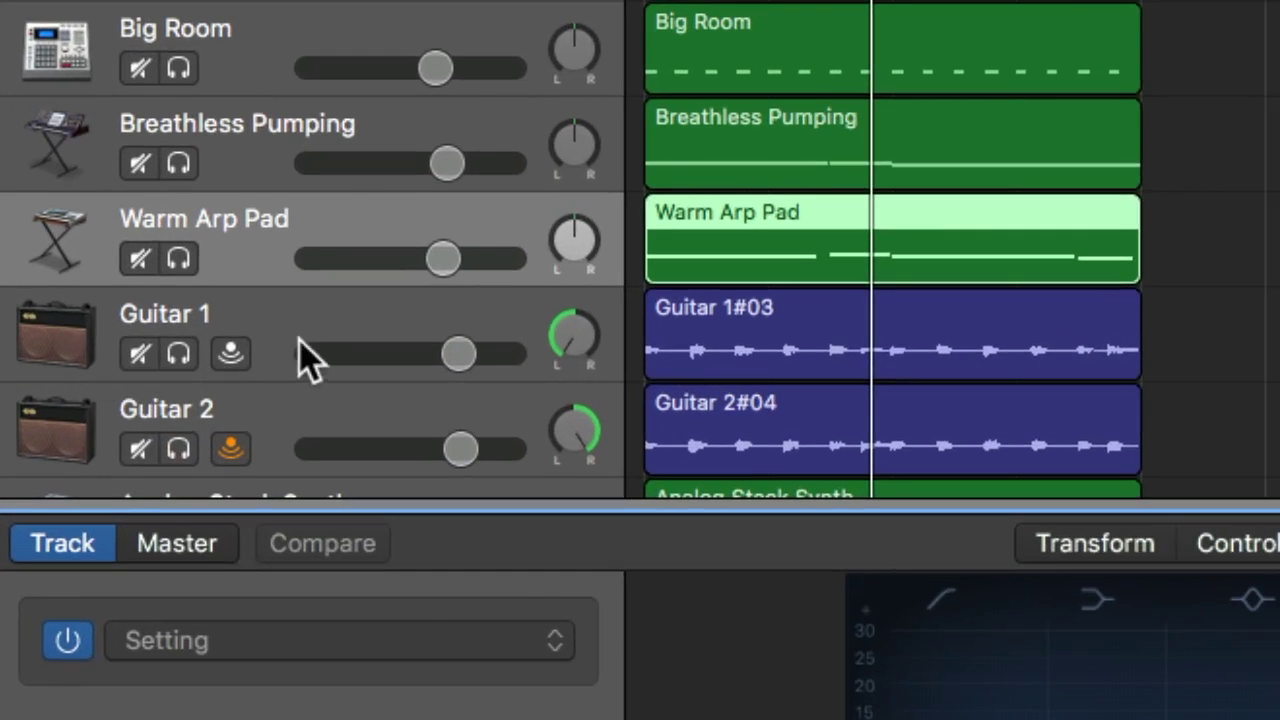
Show Guitar 1's British Combo amp controls and open the Library on its Brit and Clean patch.
click(300, 340)
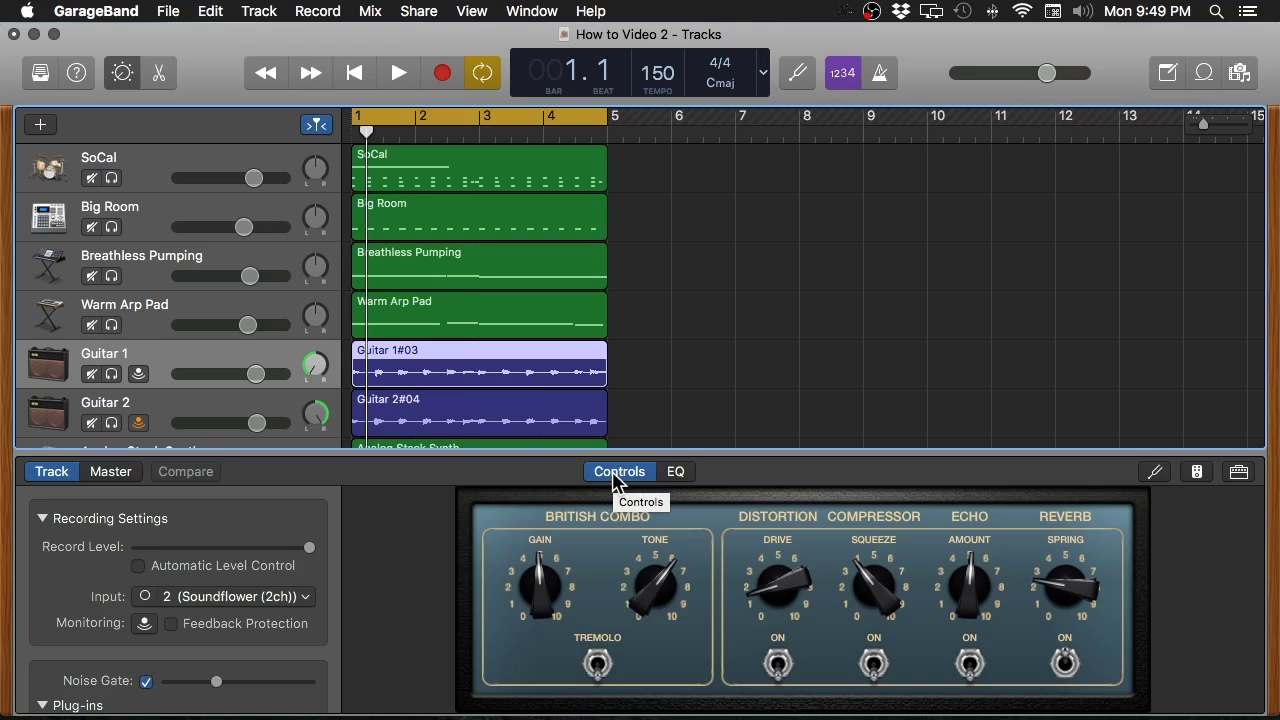
key(y)
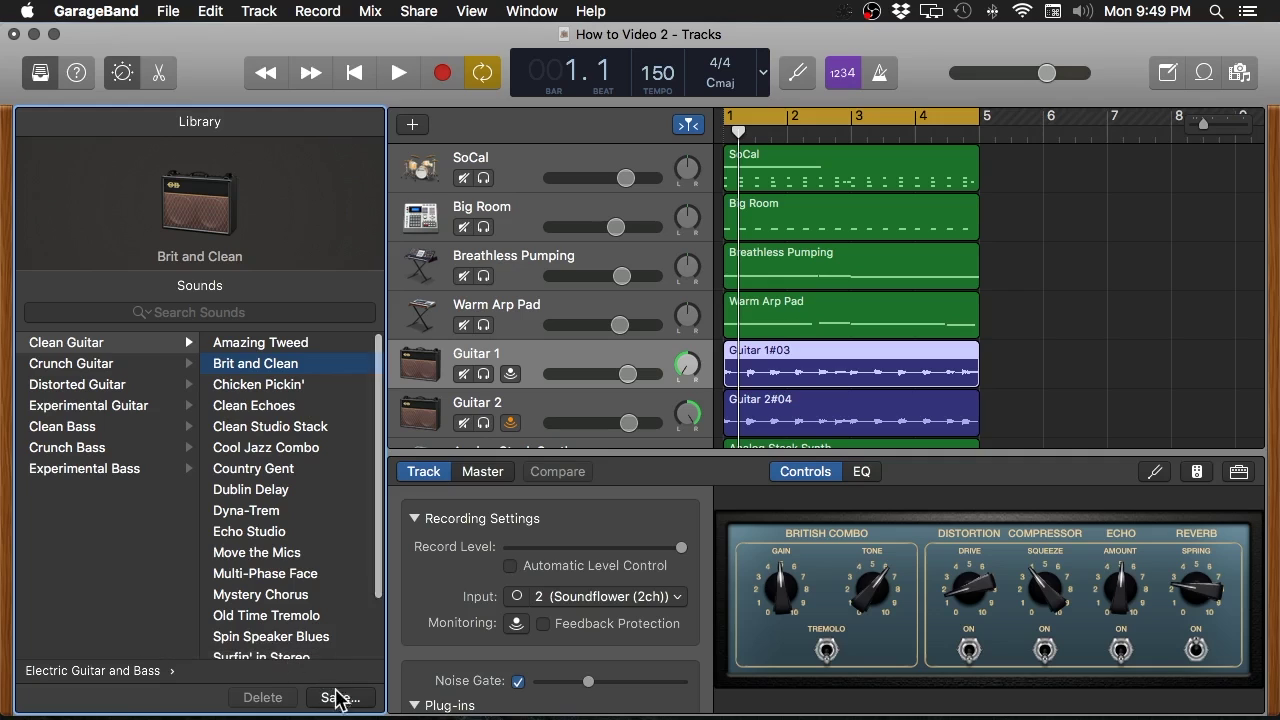
Close the Library panel, leaving Guitar 1's British Combo amp controls in view.
mouse_move(336, 700)
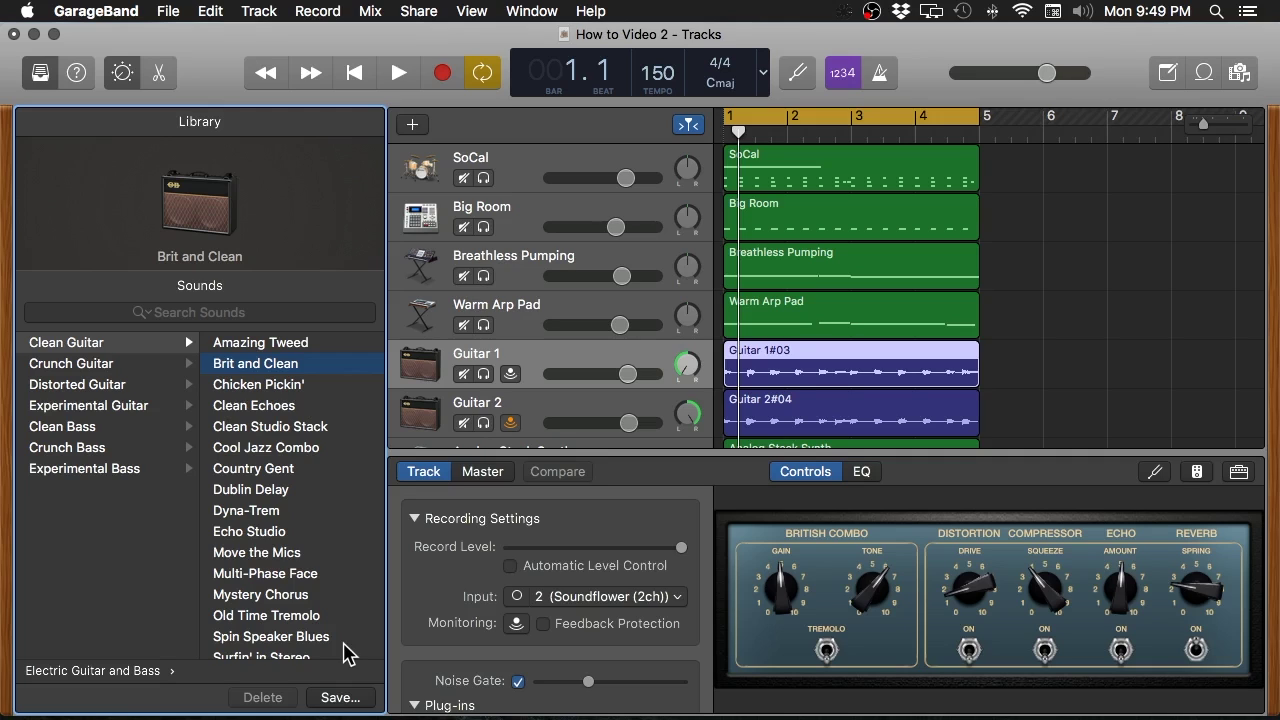
key(y)
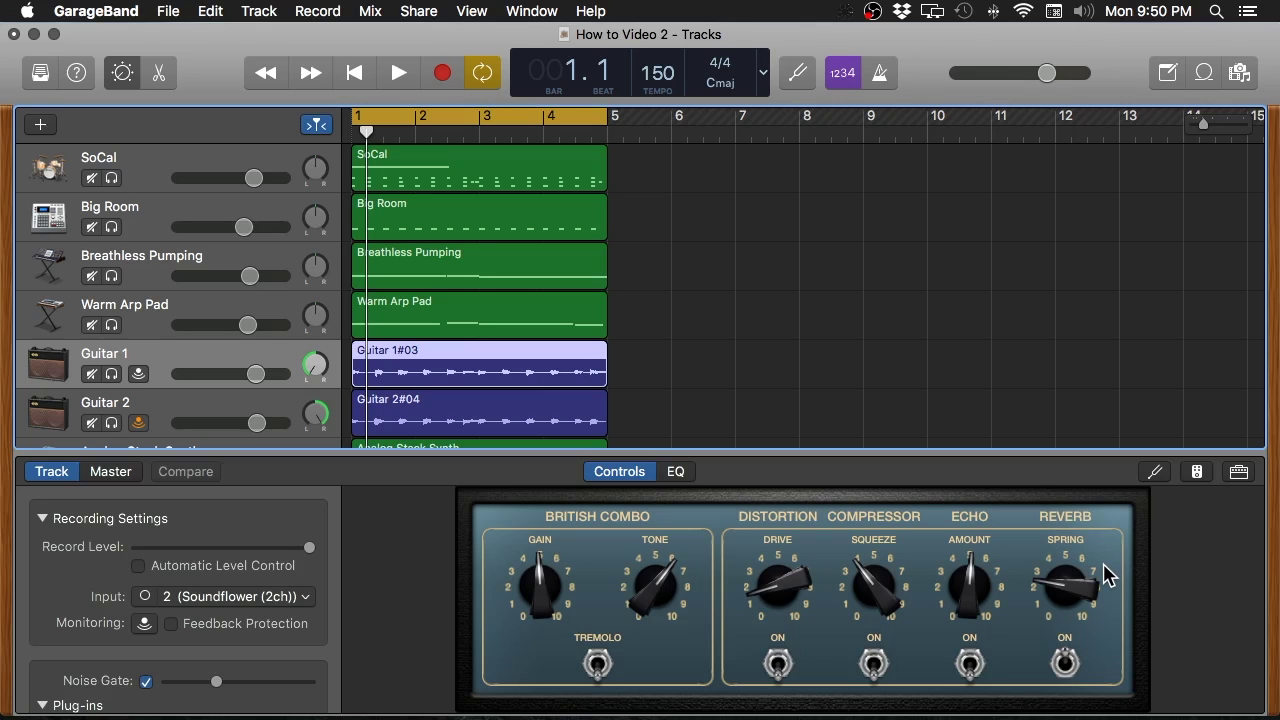
Solo Guitar 1 during playback and raise its amp drive to about 5.
key(space)
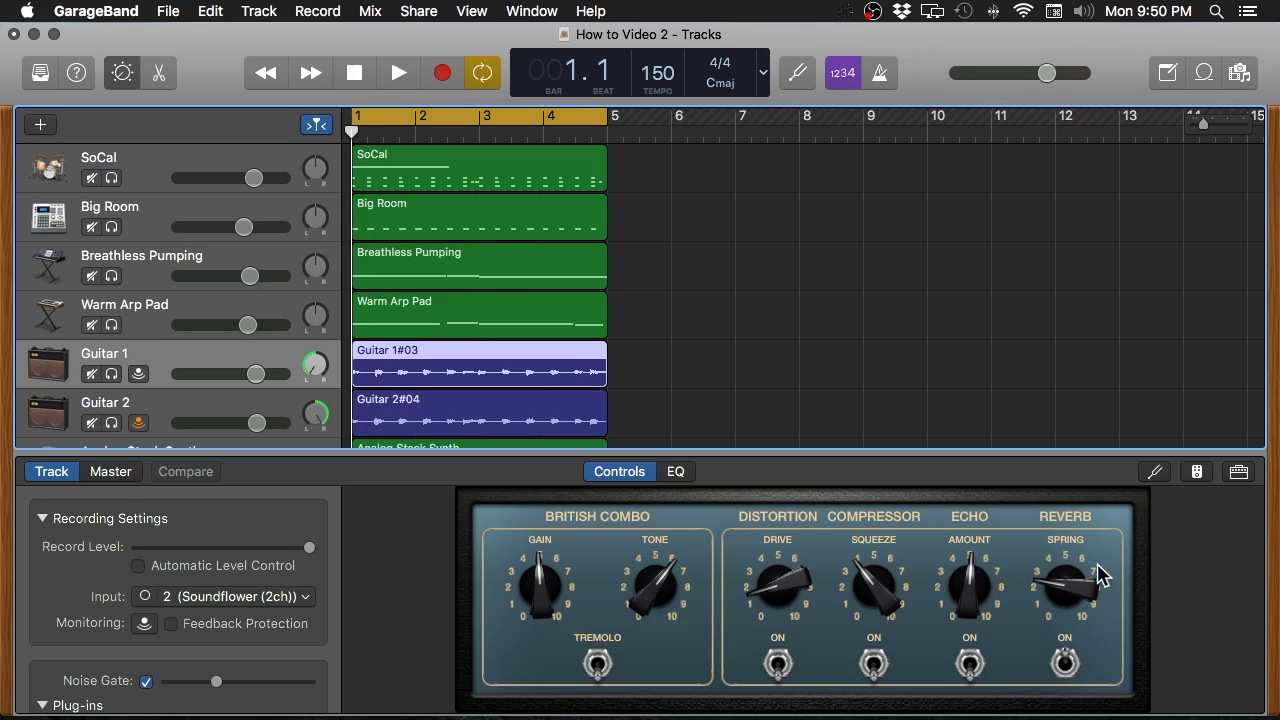
key(s)
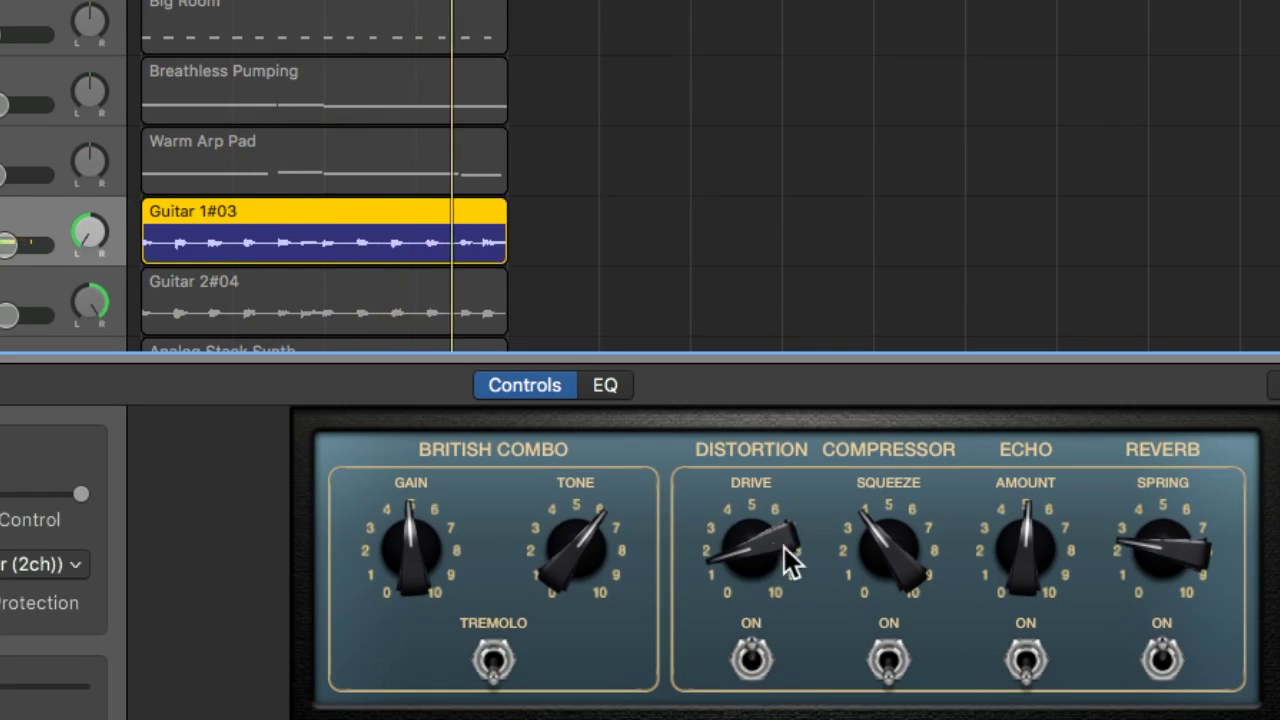
drag(764, 545, 761, 597)
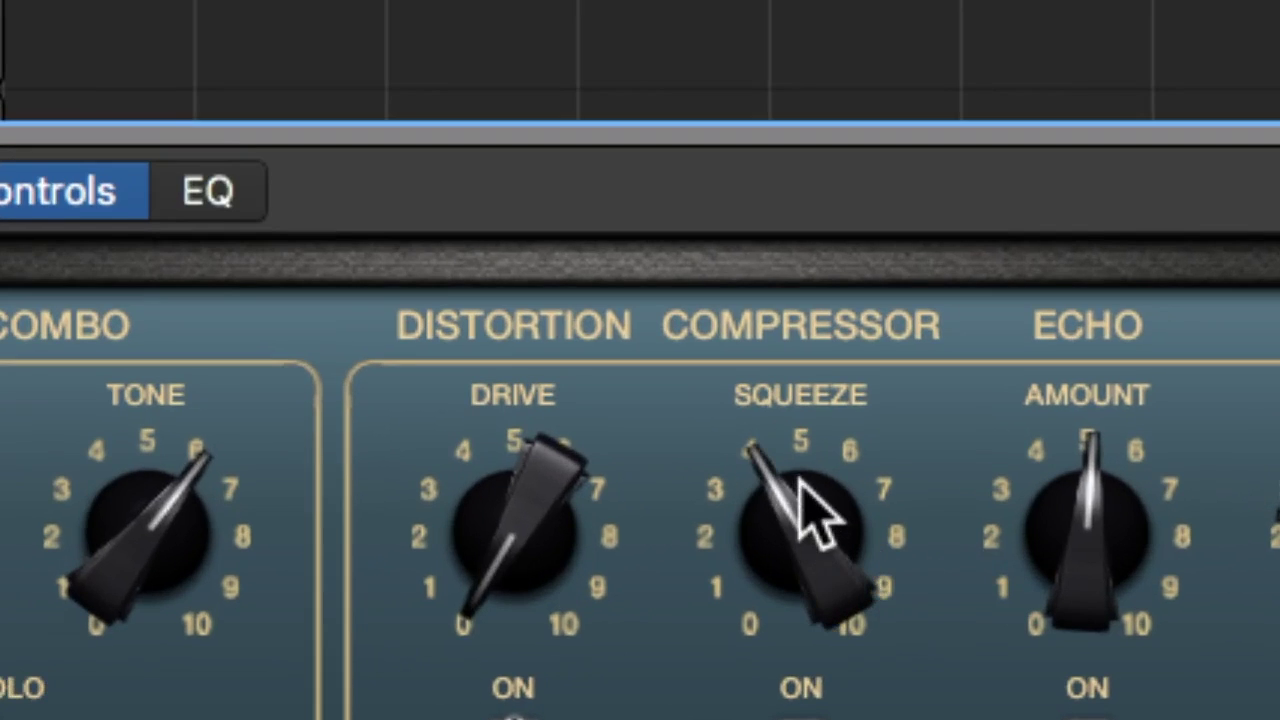
Set Guitar 1's compressor squeeze to about 6 and spring reverb to about 5, then stop and unsolo.
click(903, 517)
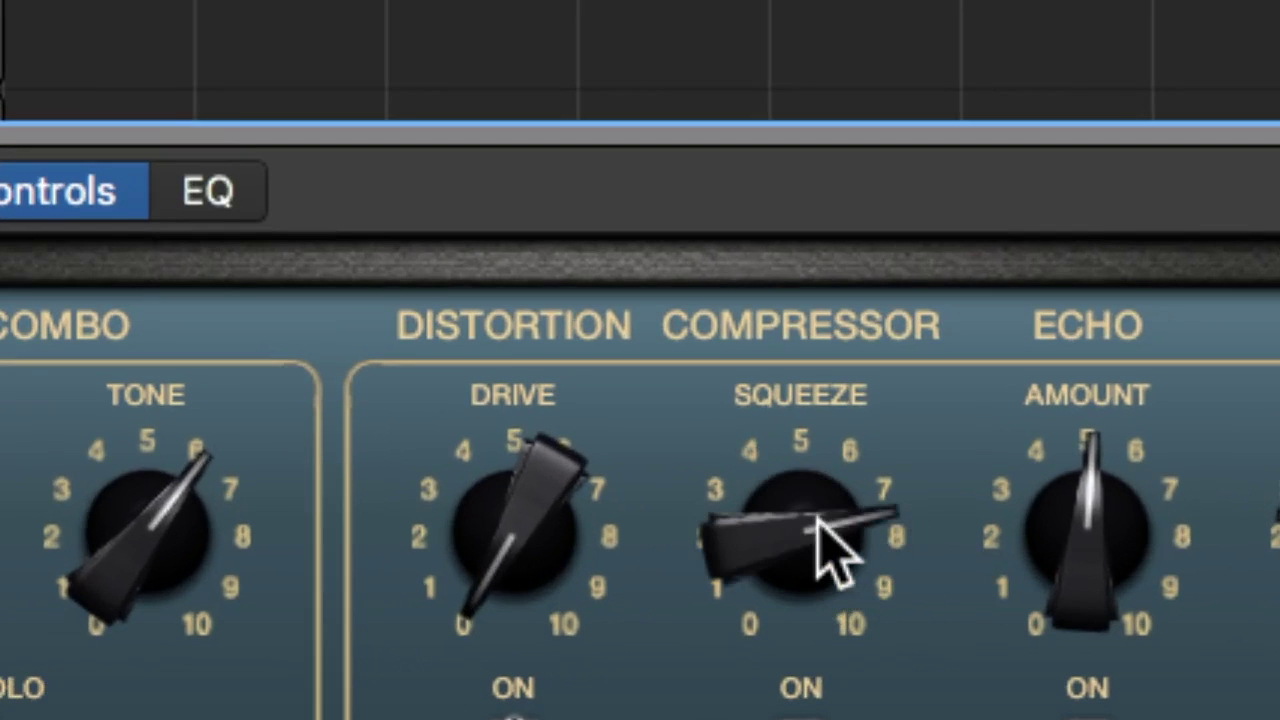
drag(811, 557, 828, 640)
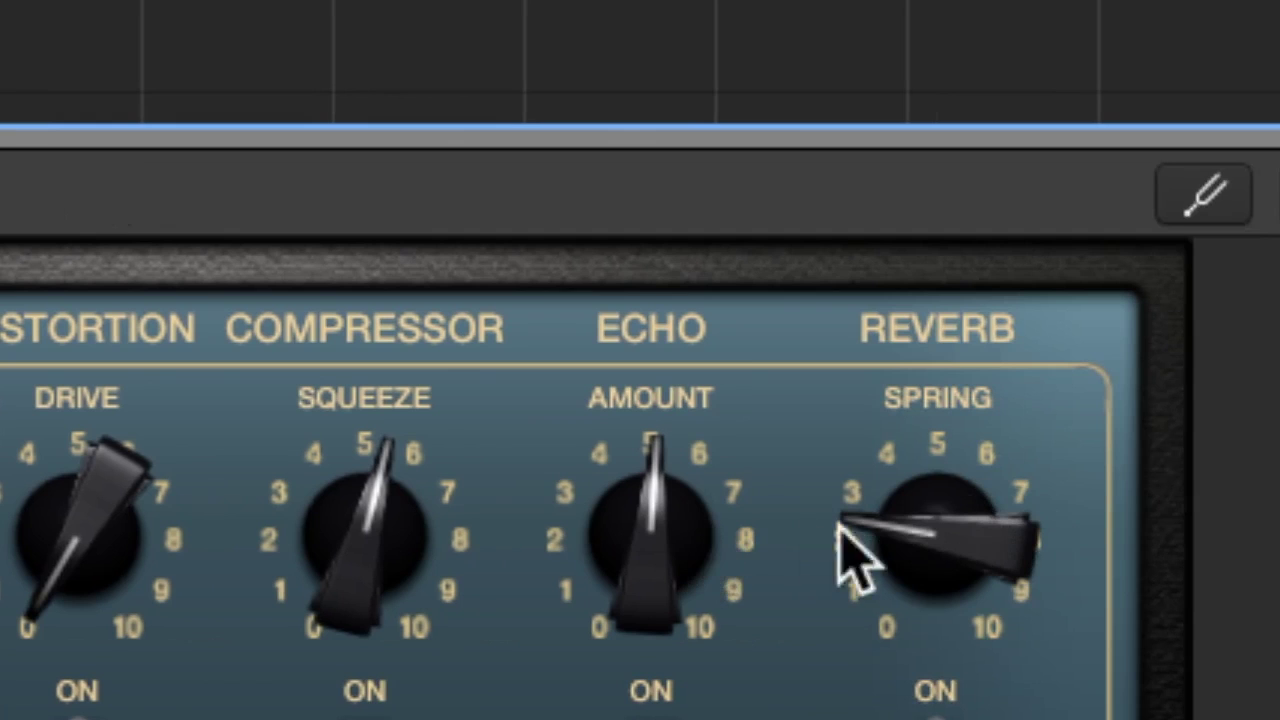
drag(935, 470, 1018, 490)
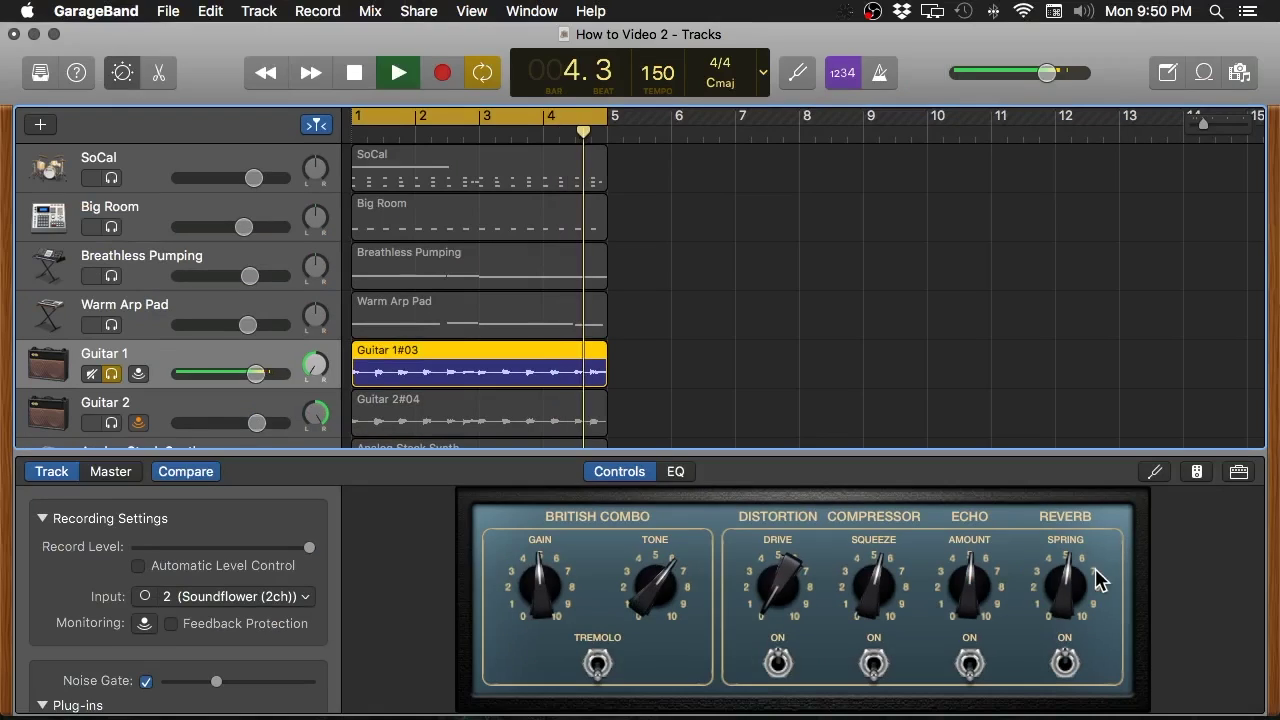
key(space)
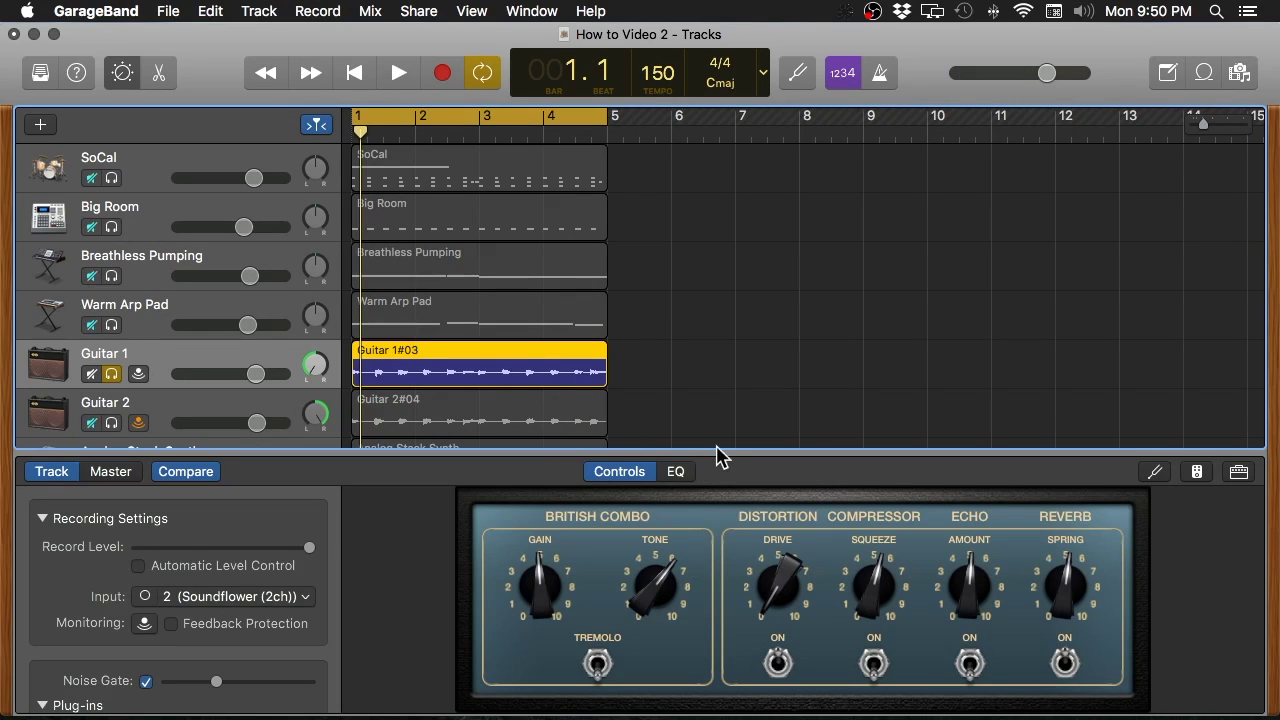
key(s)
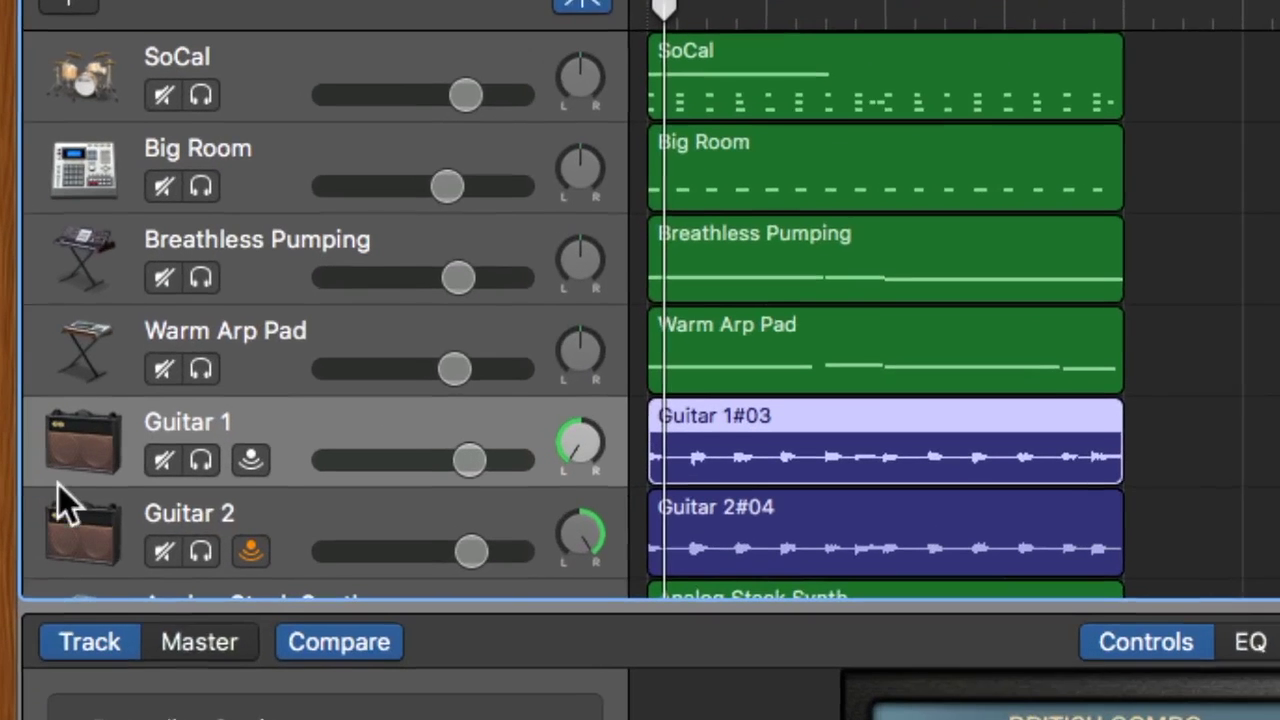
While the loop plays, set Guitar 2's squeeze to about 6 and spring reverb to about 5.5.
key(space)
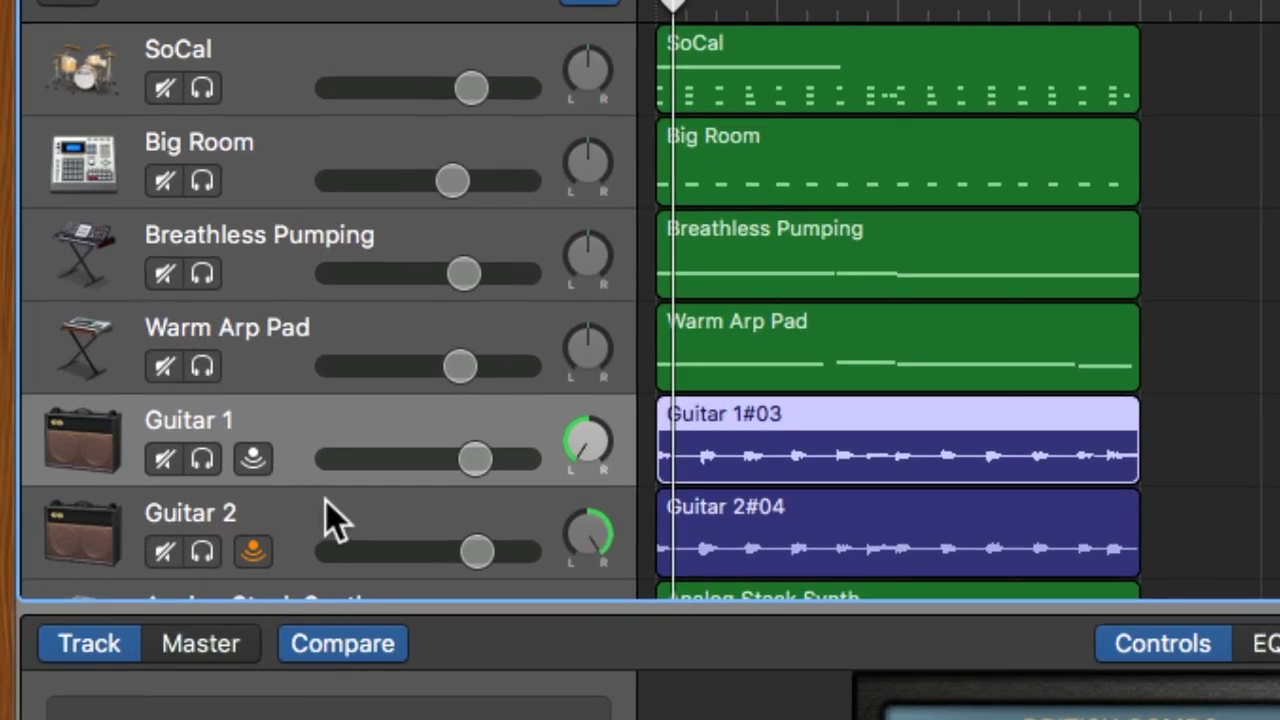
click(115, 411)
key(space)
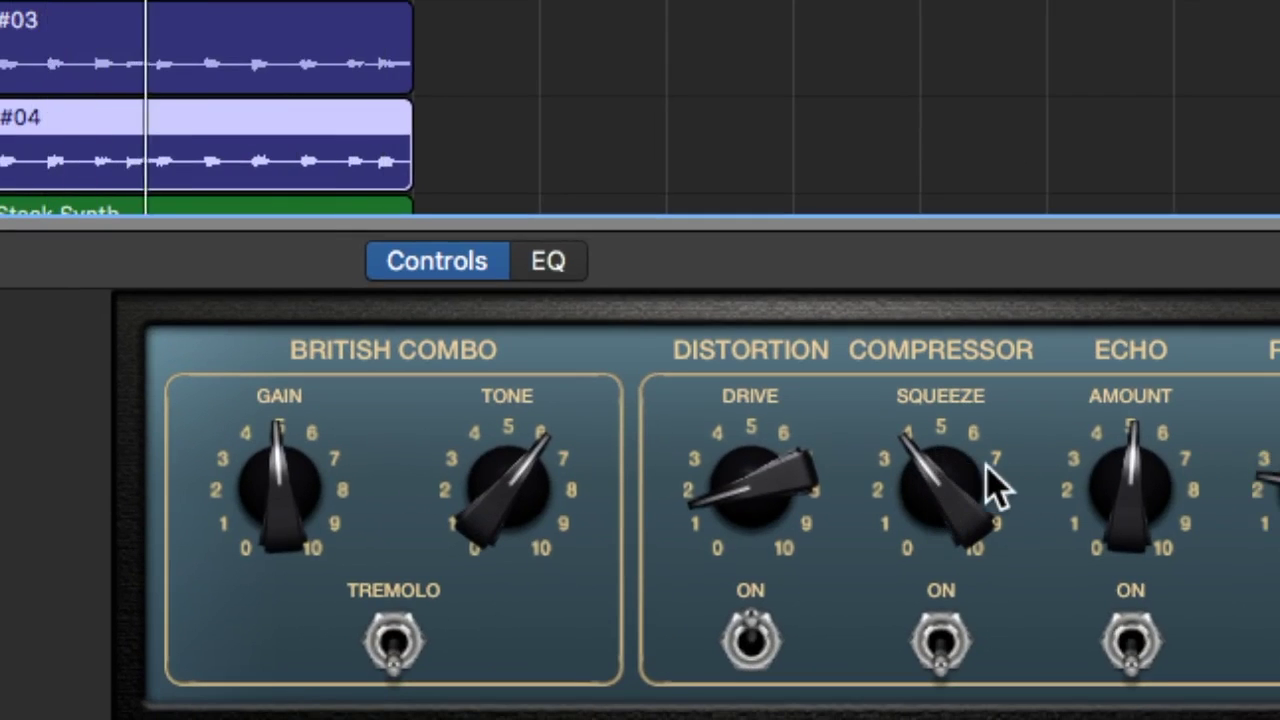
drag(975, 490, 963, 443)
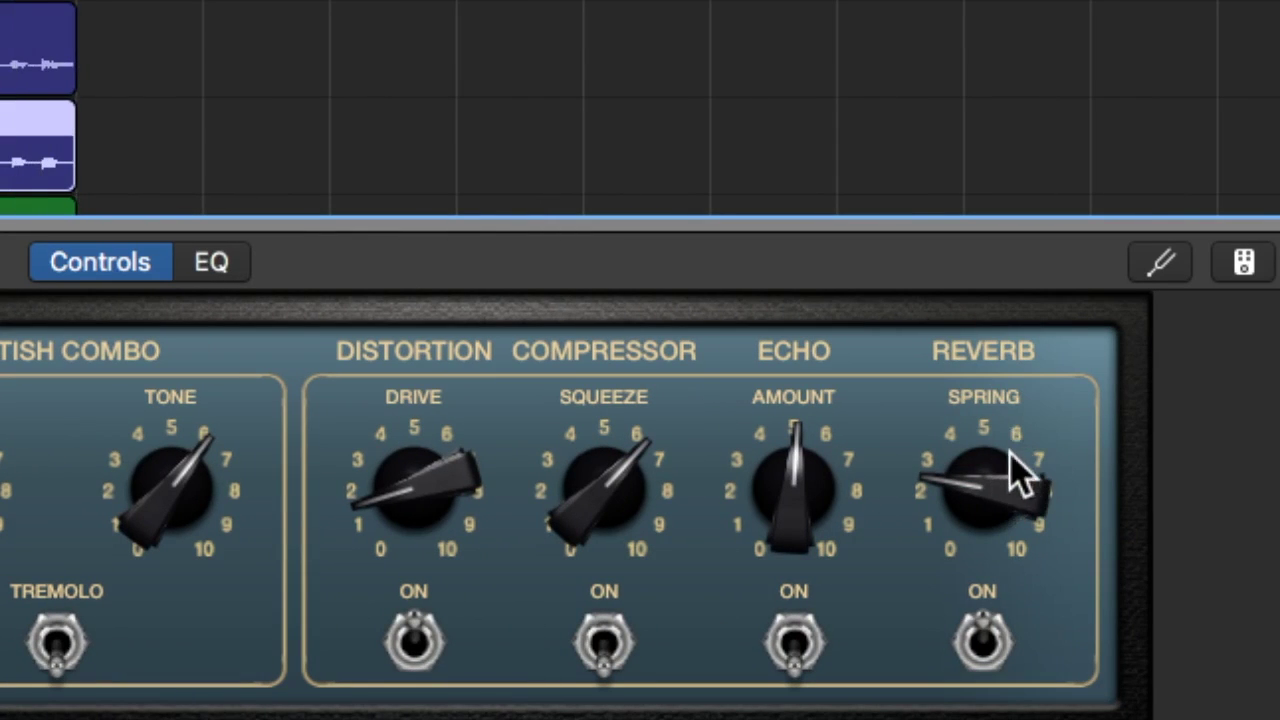
mouse_move(993, 470)
mouse_down()
mouse_move(977, 506)
mouse_move(991, 471)
mouse_up()
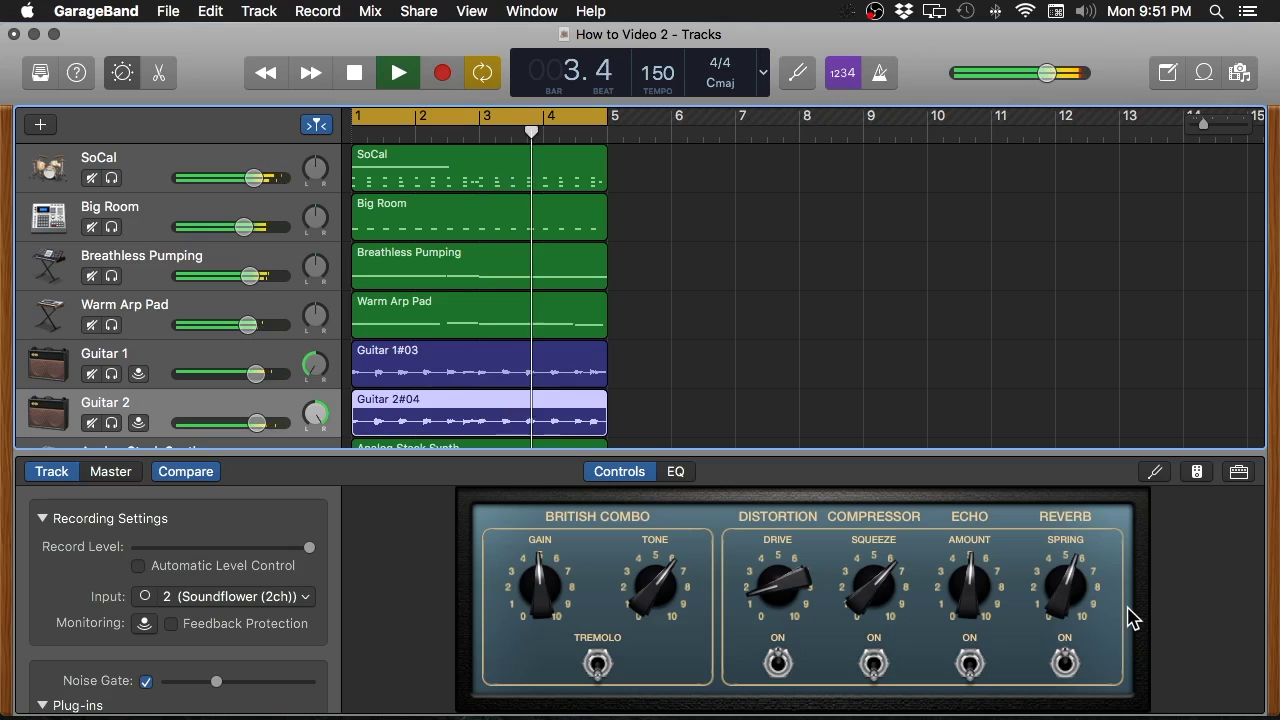
key(space)
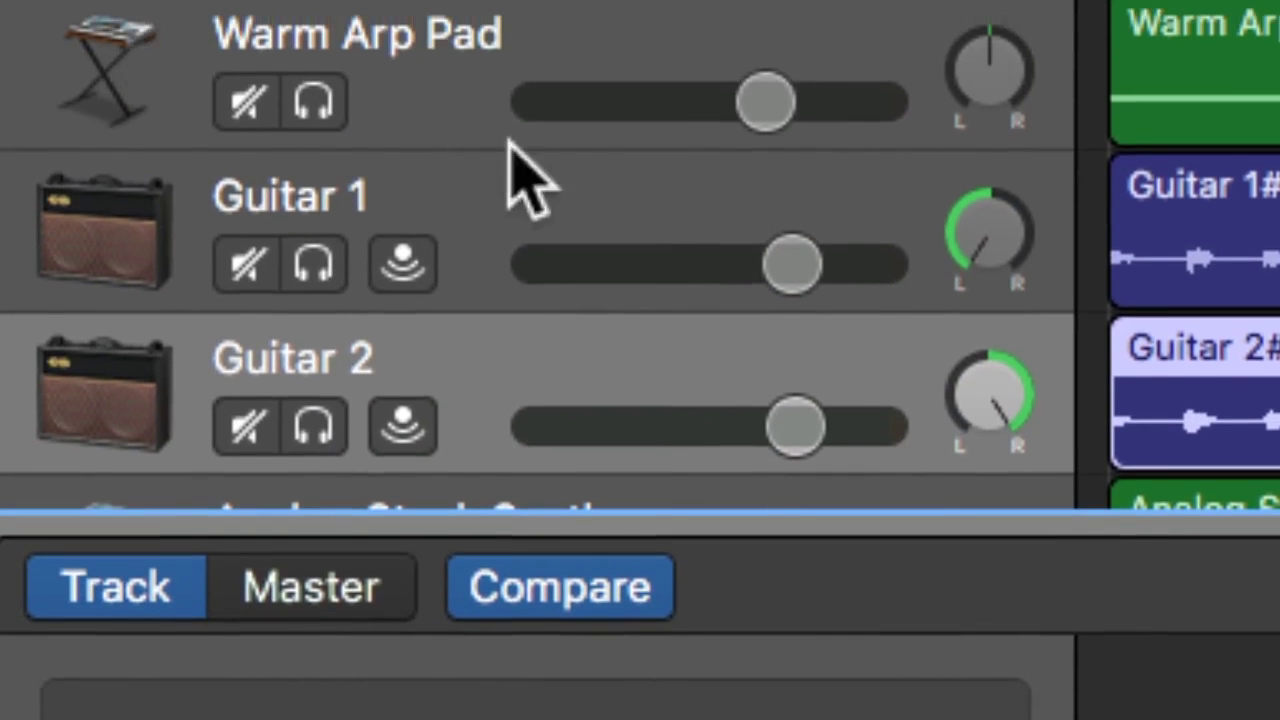
During playback, lower Guitar 2's volume to about −1.6 dB and Guitar 1's to about −1.5 dB.
key(space)
drag(772, 415, 743, 409)
drag(786, 263, 782, 263)
drag(774, 430, 765, 432)
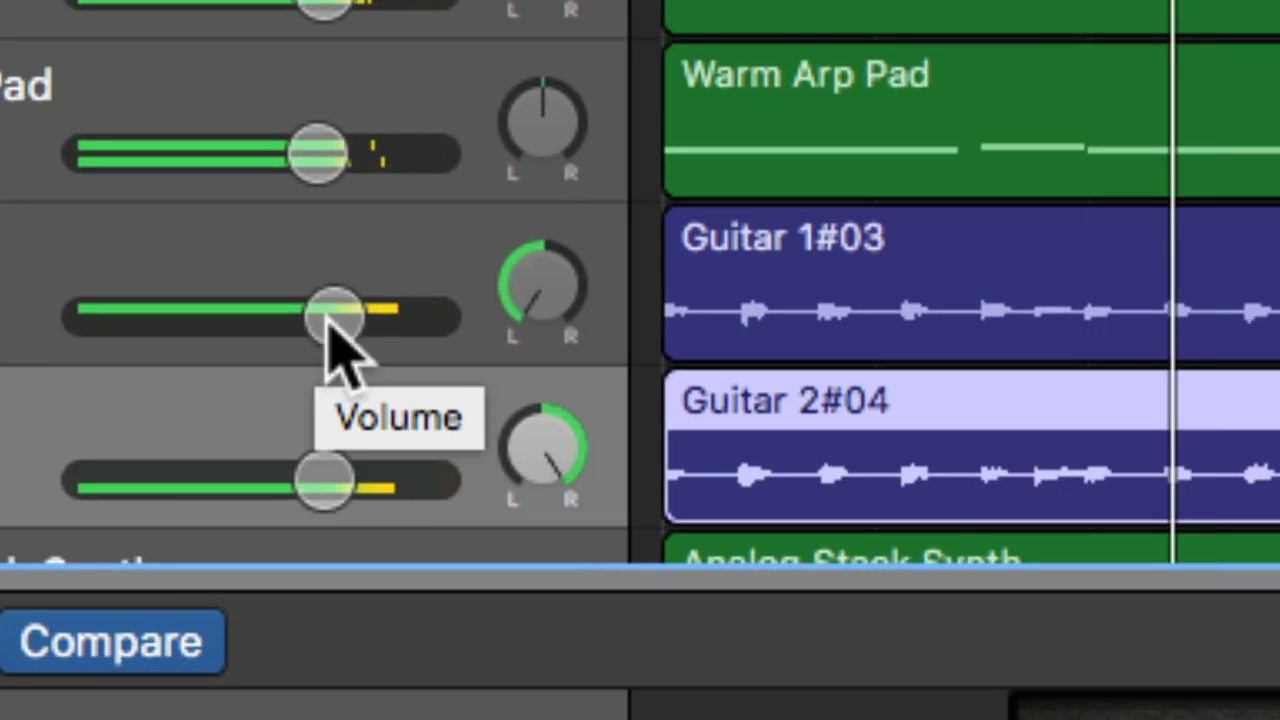
drag(305, 334, 302, 322)
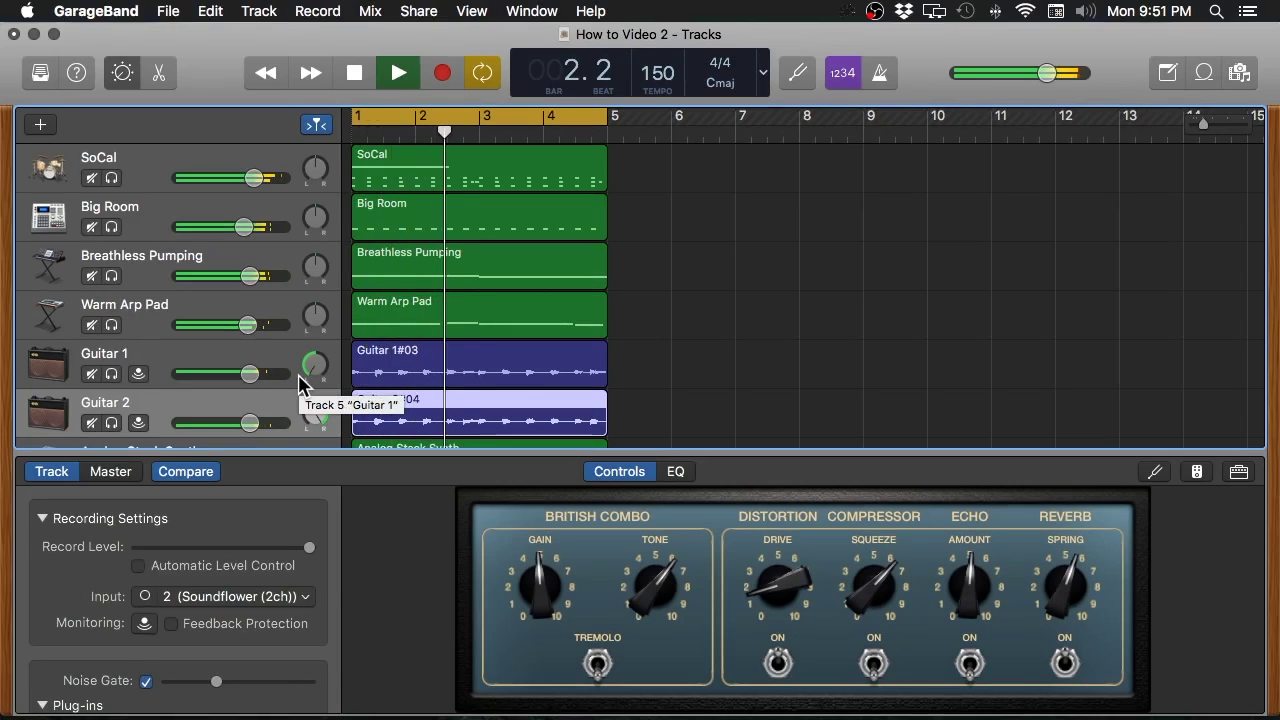
key(space)
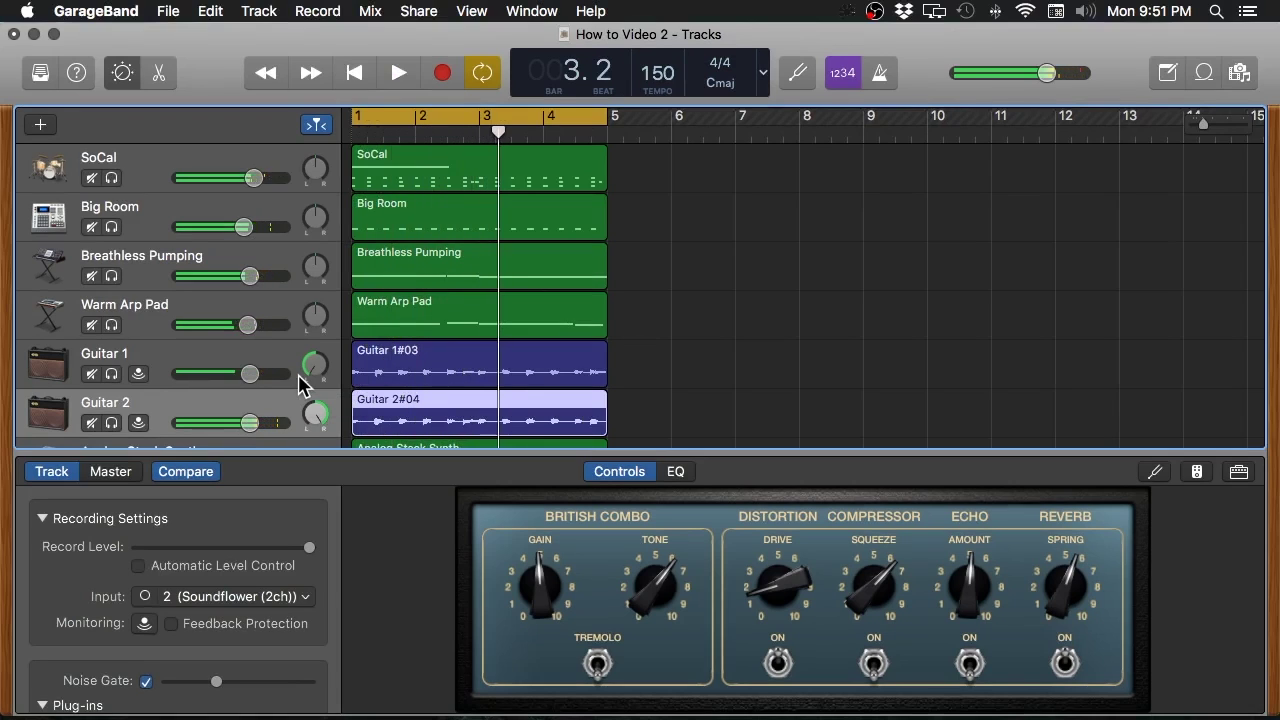